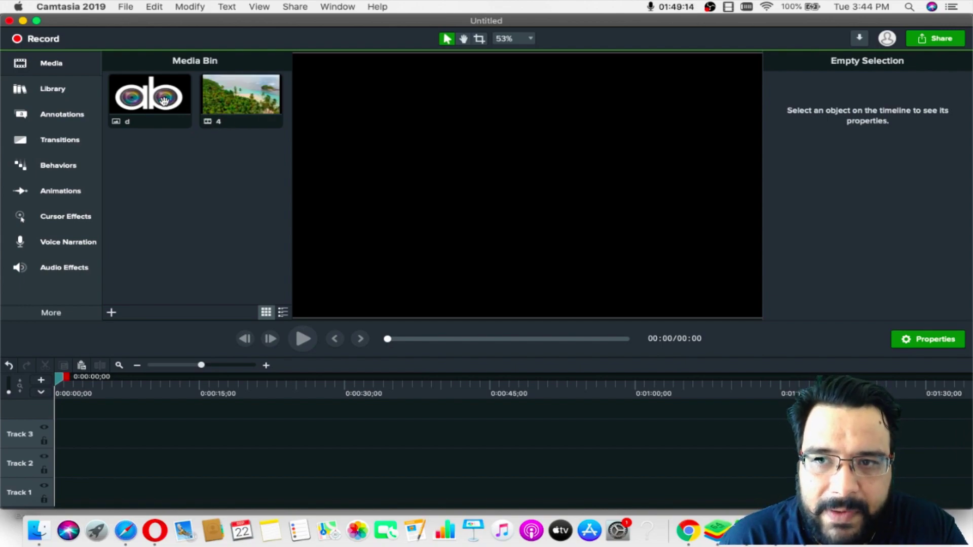
Step: Place image d at the start of Track 3, apply the Fade behavior to it and preview the result
{"action": "left_click", "coordinate": [164, 101]}
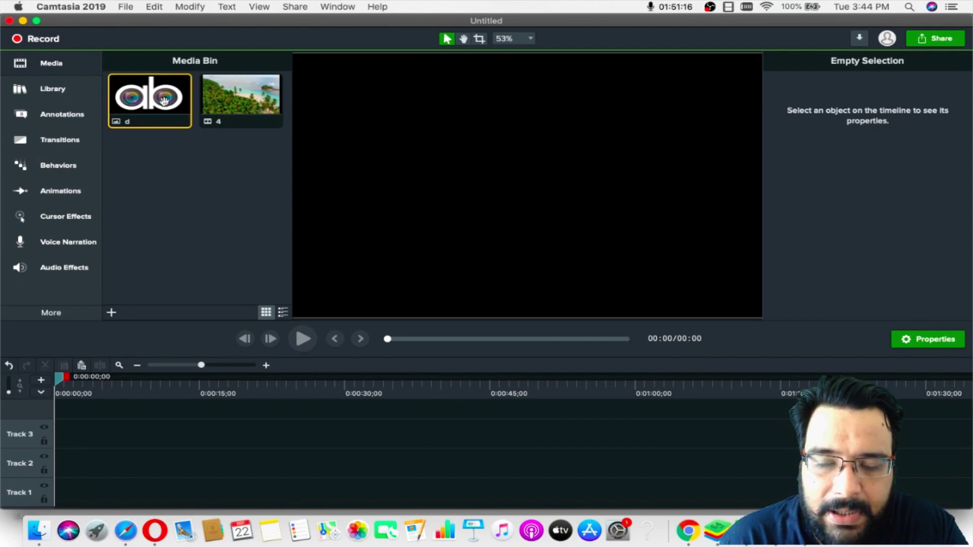
{"action": "left_click_drag", "start_coordinate": [164, 101], "coordinate": [59, 444]}
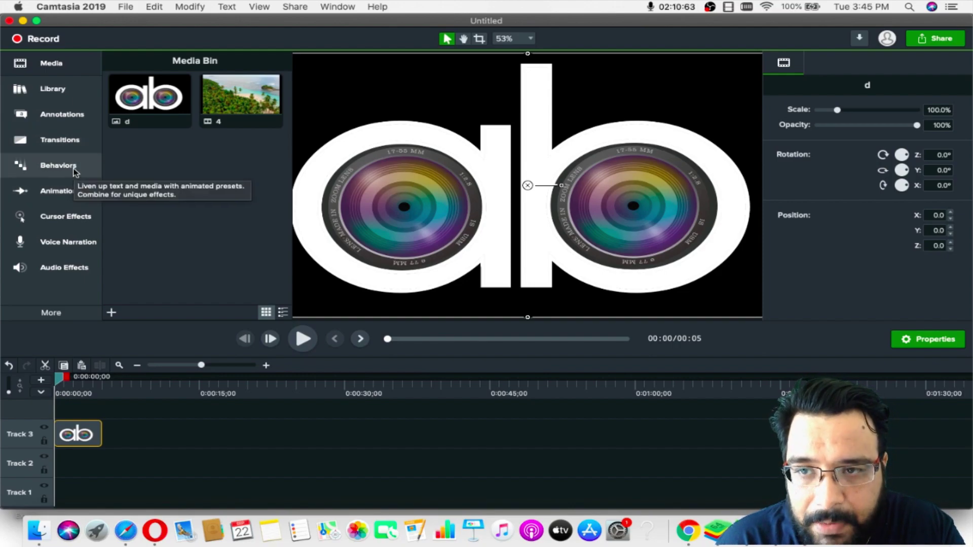
{"action": "left_click", "coordinate": [74, 172]}
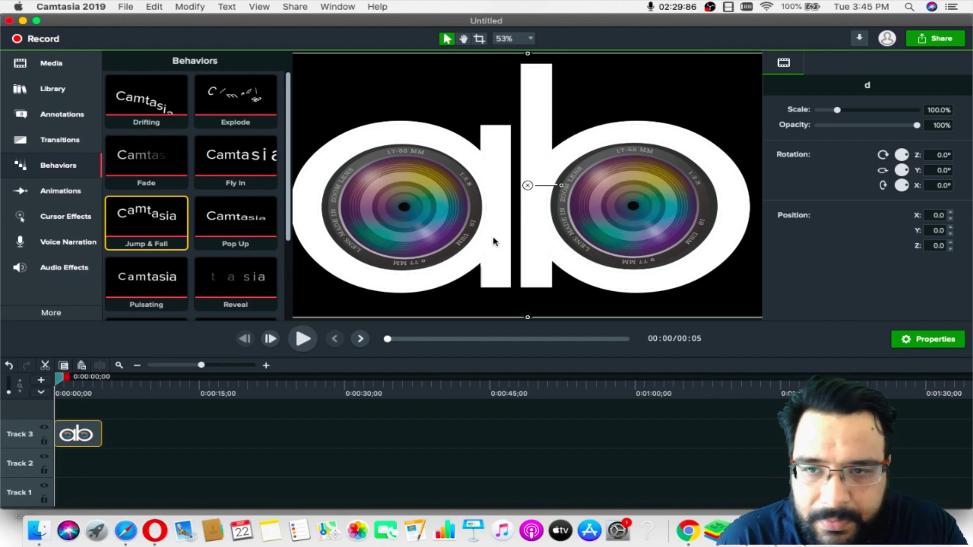
{"action": "left_click", "coordinate": [946, 346]}
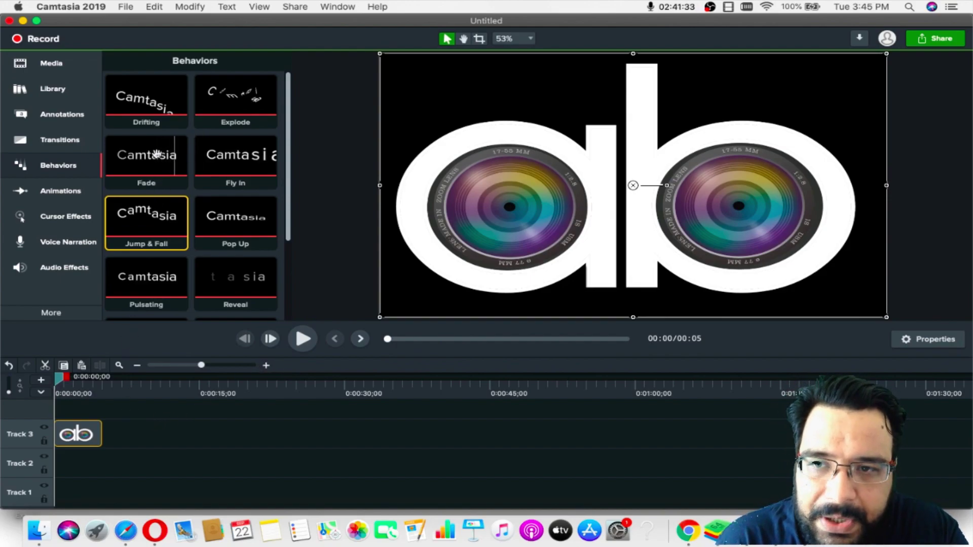
{"action": "left_click", "coordinate": [156, 153]}
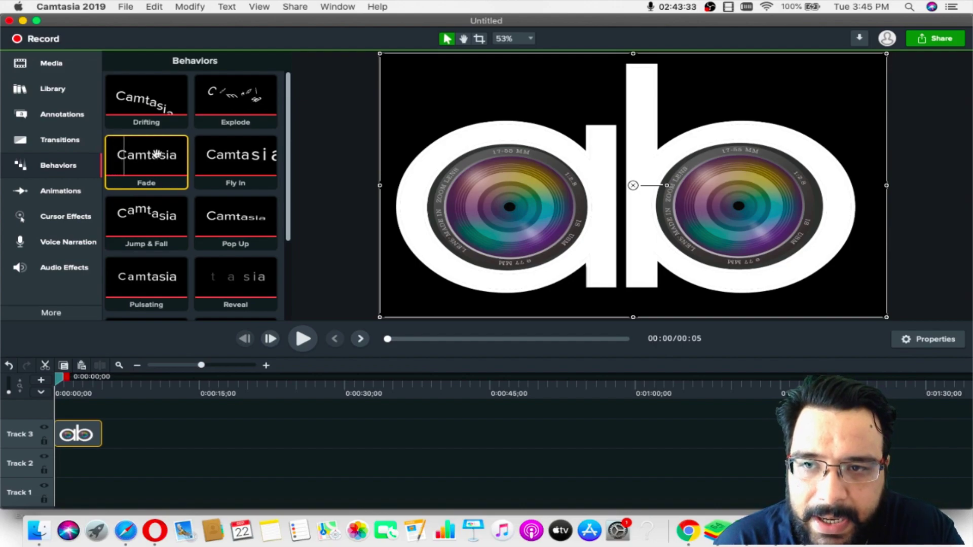
{"action": "left_click_drag", "start_coordinate": [156, 153], "coordinate": [90, 434]}
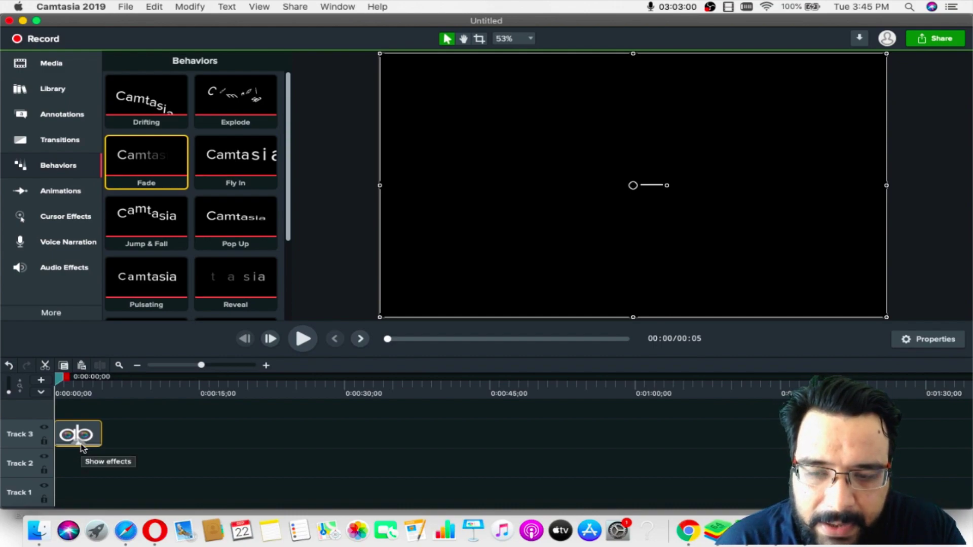
{"action": "left_click", "coordinate": [303, 339]}
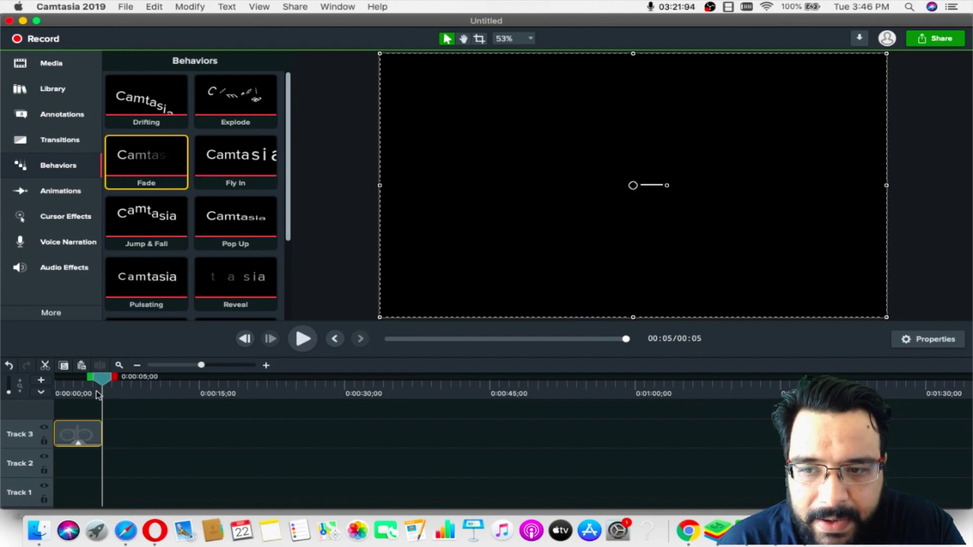
{"action": "left_click_drag", "start_coordinate": [103, 380], "coordinate": [65, 380]}
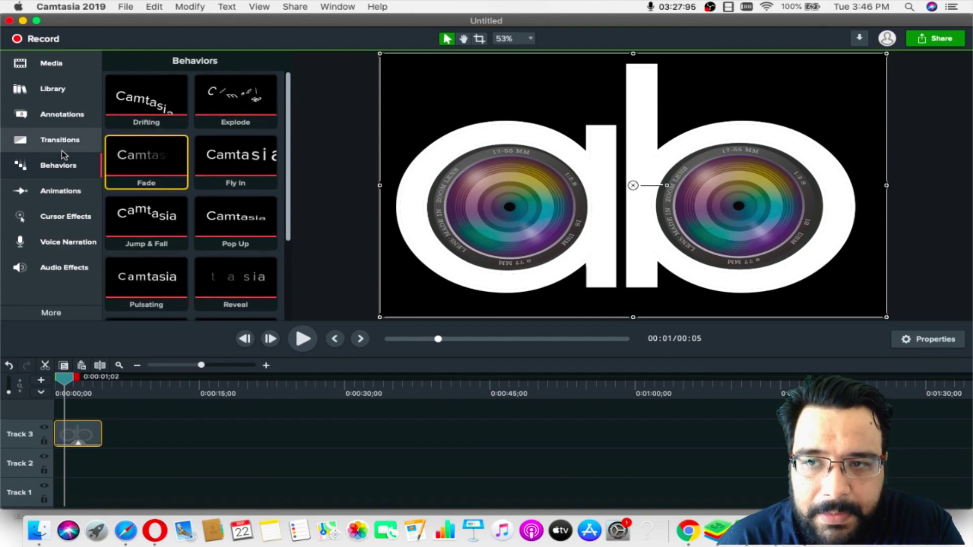
Step: Place video clip 4 on Track 2 directly after the image clip ends and show its opening frames
{"action": "left_click", "coordinate": [75, 65]}
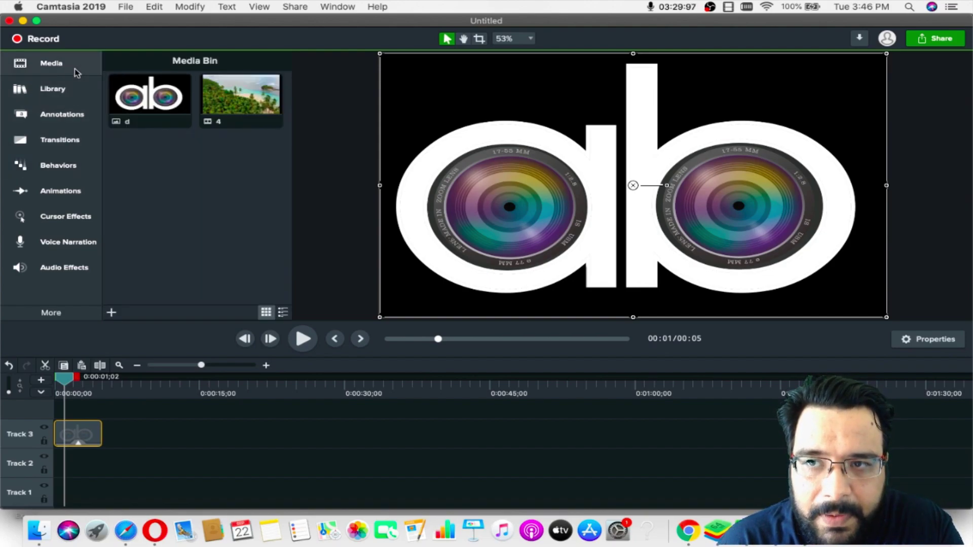
{"action": "left_click", "coordinate": [226, 97]}
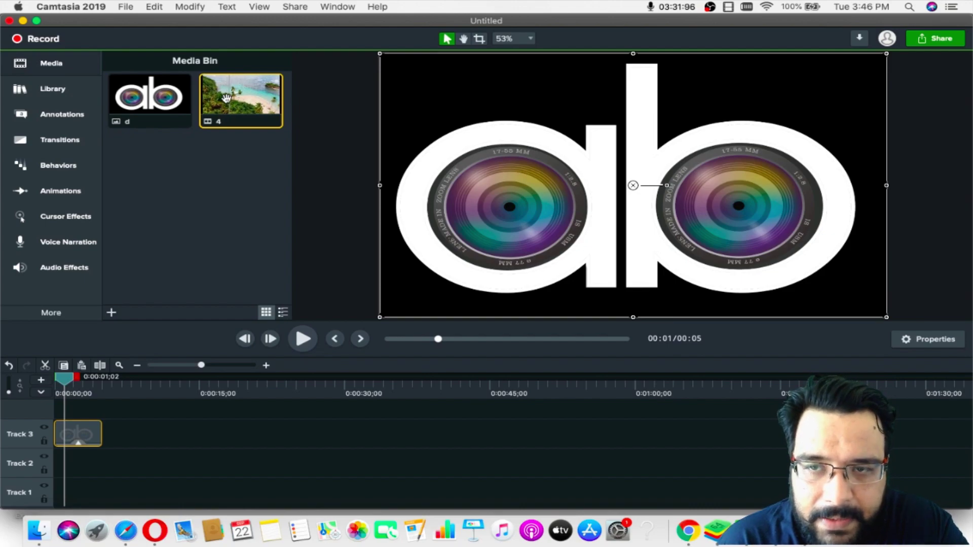
{"action": "left_click_drag", "start_coordinate": [226, 98], "coordinate": [108, 473]}
{"action": "left_click_drag", "start_coordinate": [68, 379], "coordinate": [114, 381]}
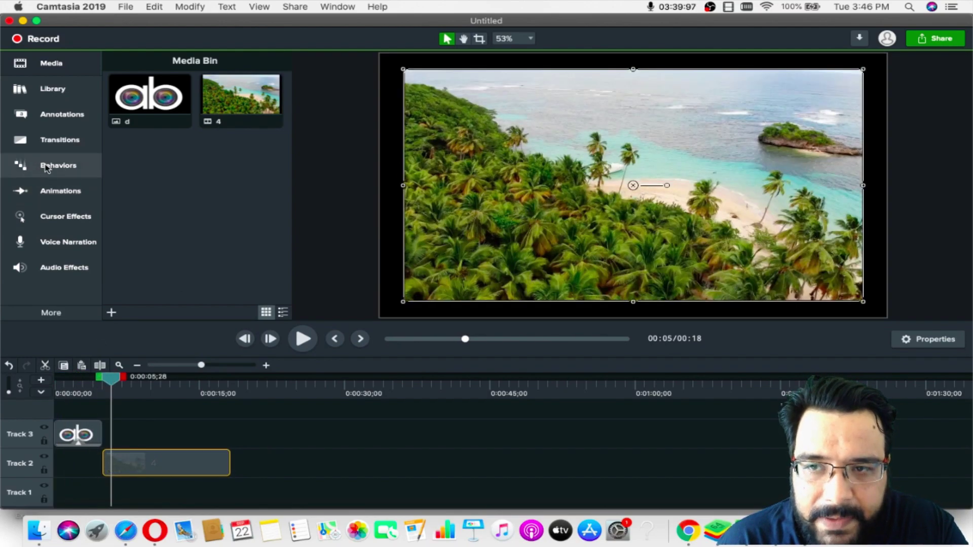
Step: Apply the Explode behavior to video clip 4 and play the timeline from just before the clip starts
{"action": "left_click", "coordinate": [47, 166]}
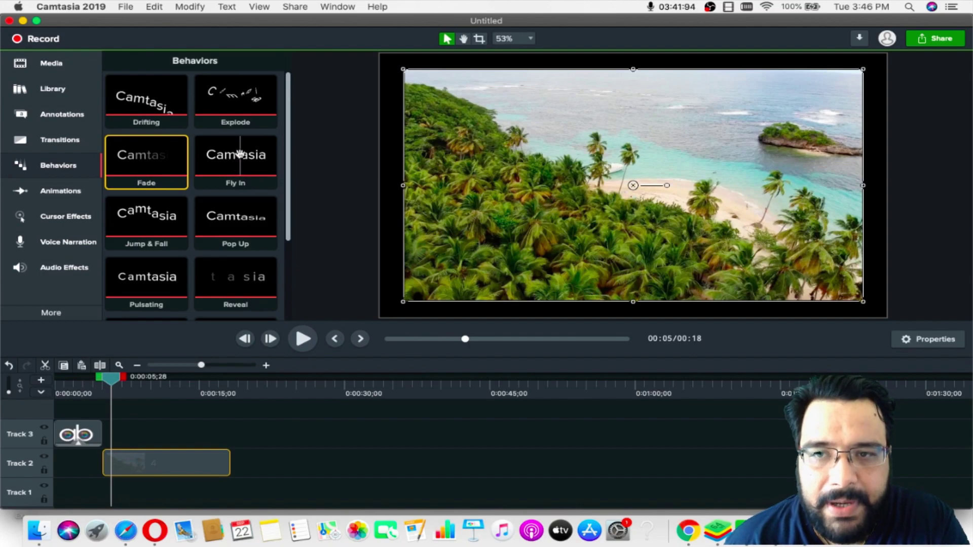
{"action": "left_click_drag", "start_coordinate": [246, 101], "coordinate": [176, 467]}
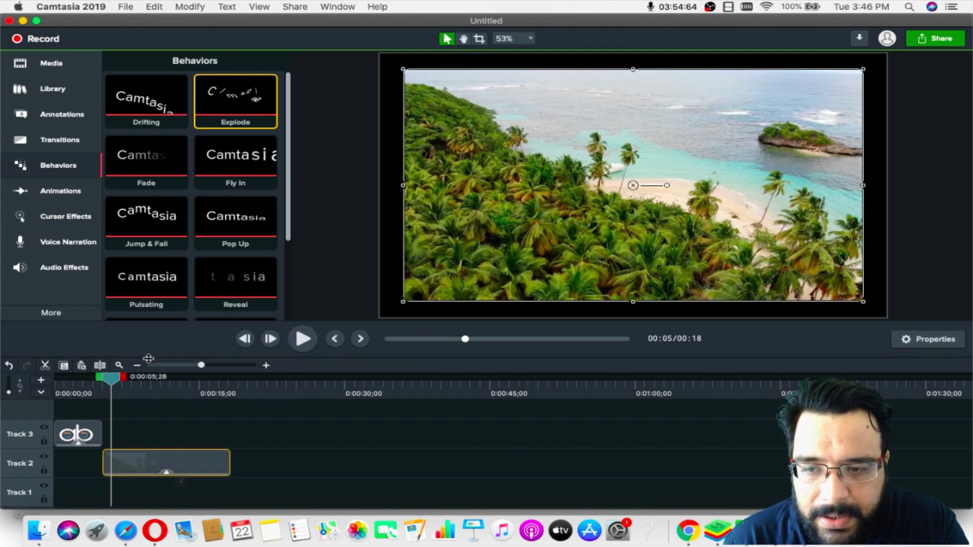
{"action": "left_click_drag", "start_coordinate": [111, 379], "coordinate": [96, 380]}
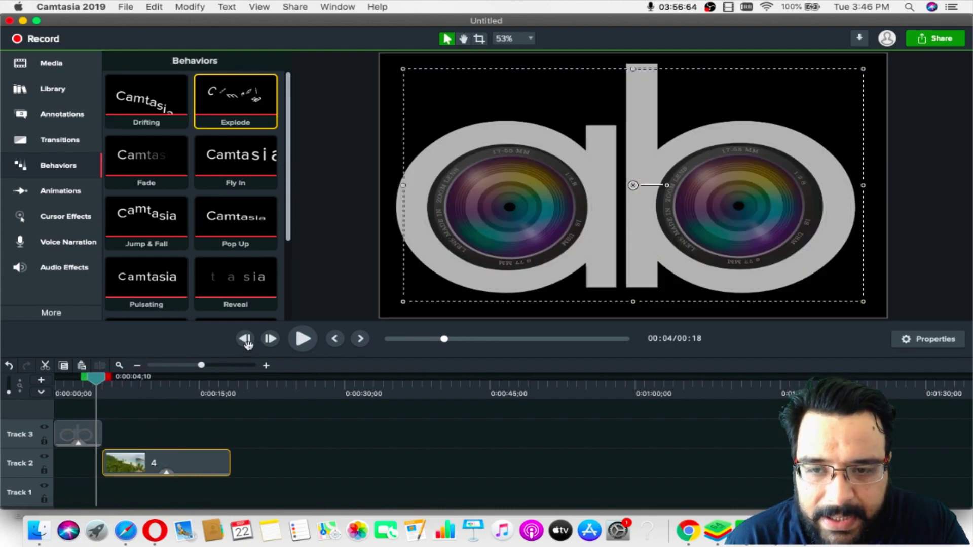
{"action": "left_click", "coordinate": [303, 347]}
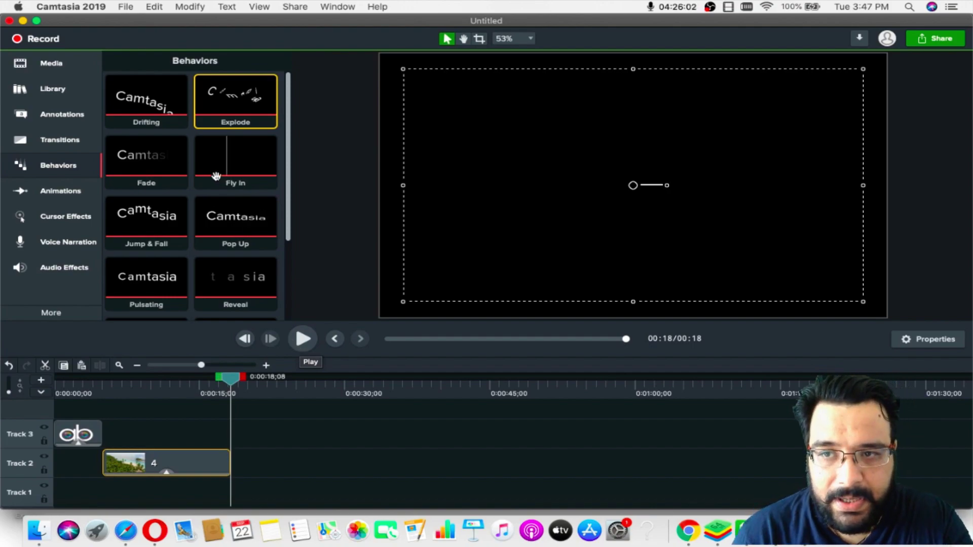
Step: Add a Basic-style plain text callout to Track 3 right after the video and set its text to ABCDEFGHIJKLMNOPQ
{"action": "left_click", "coordinate": [72, 114]}
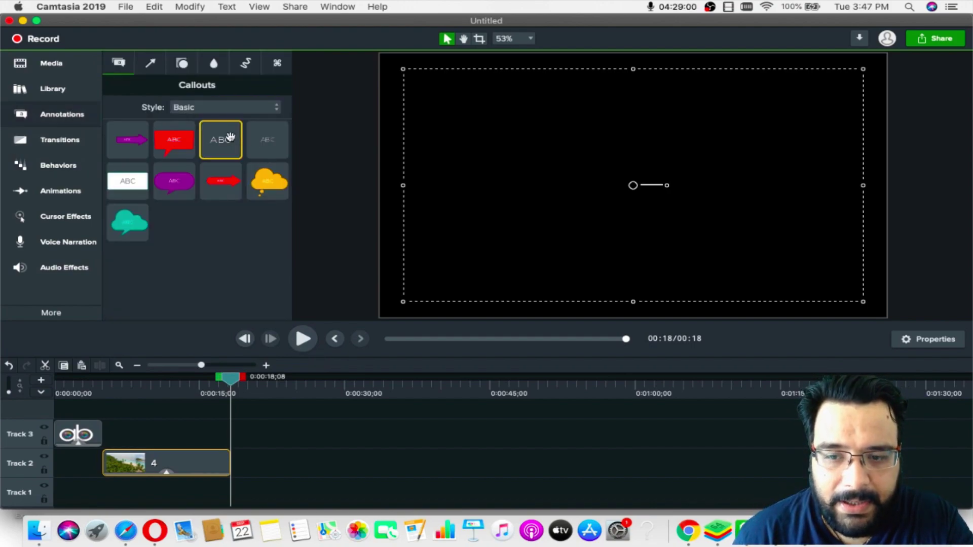
{"action": "left_click_drag", "start_coordinate": [222, 139], "coordinate": [237, 441]}
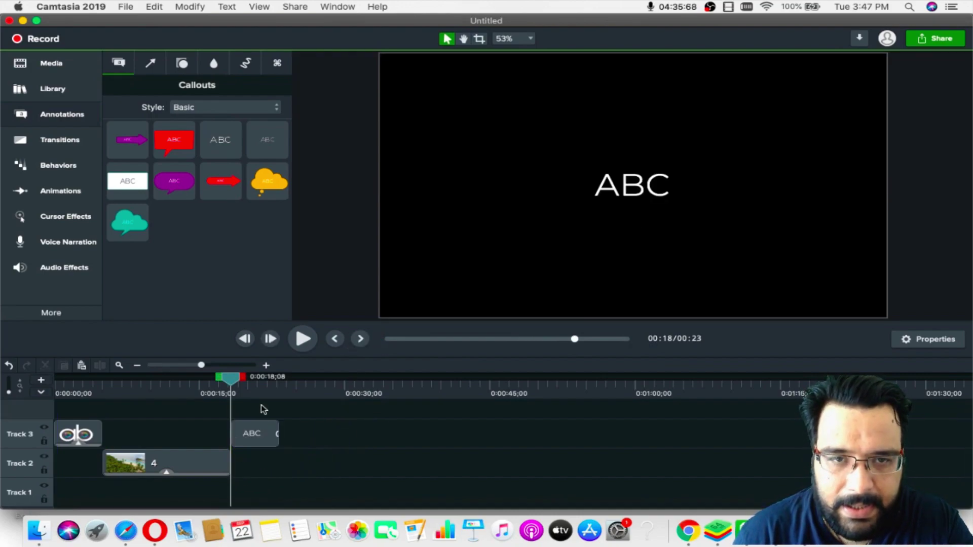
{"action": "left_click", "coordinate": [643, 195]}
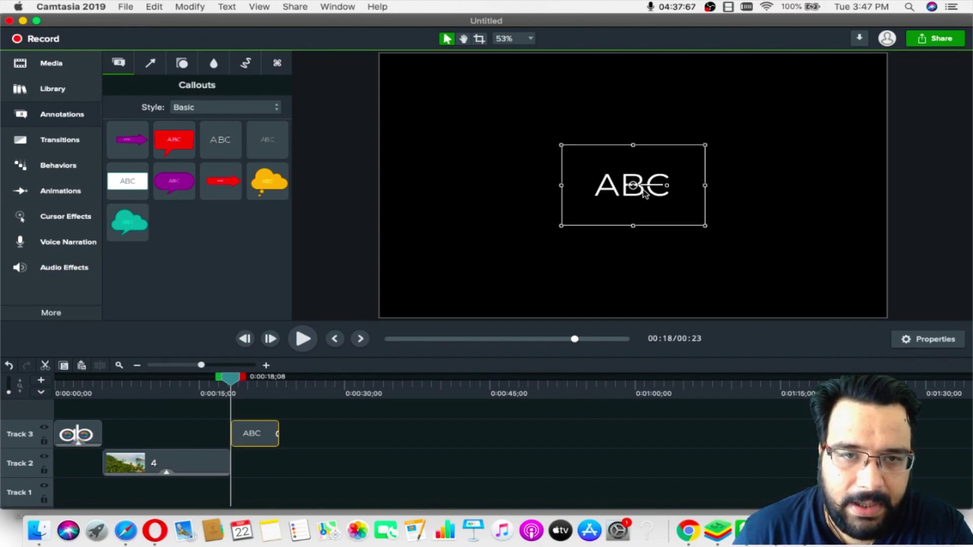
{"action": "double_click", "coordinate": [644, 194]}
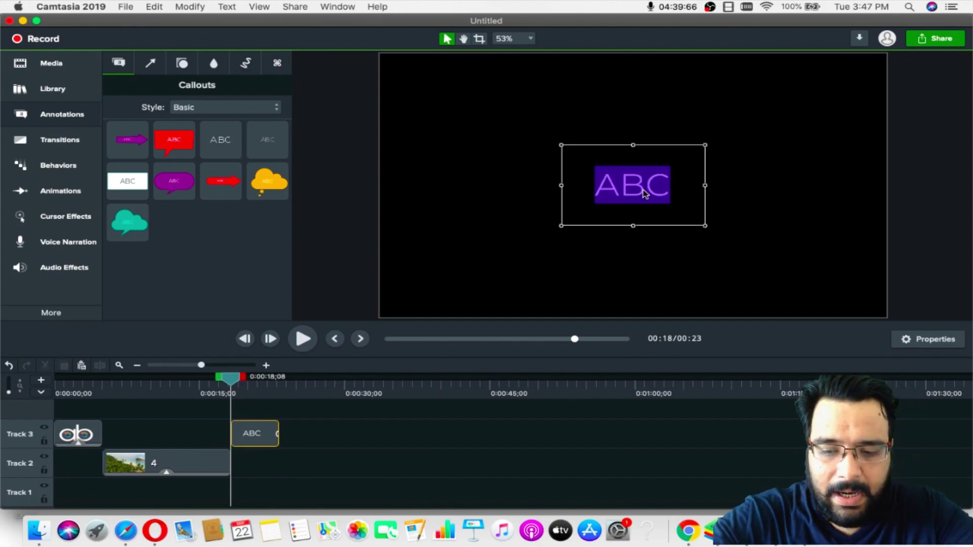
{"action": "type", "text": "ABCD"}
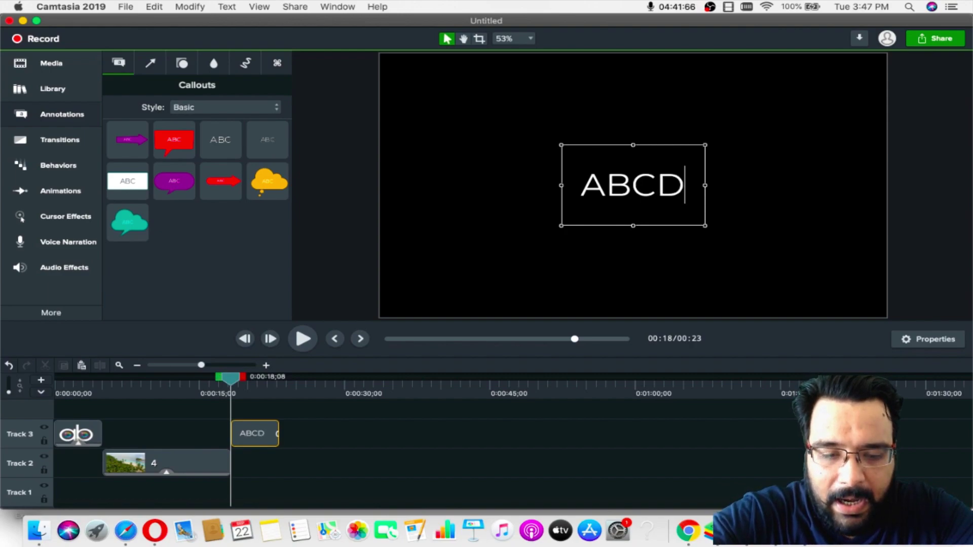
{"action": "type", "text": "EFGHI"}
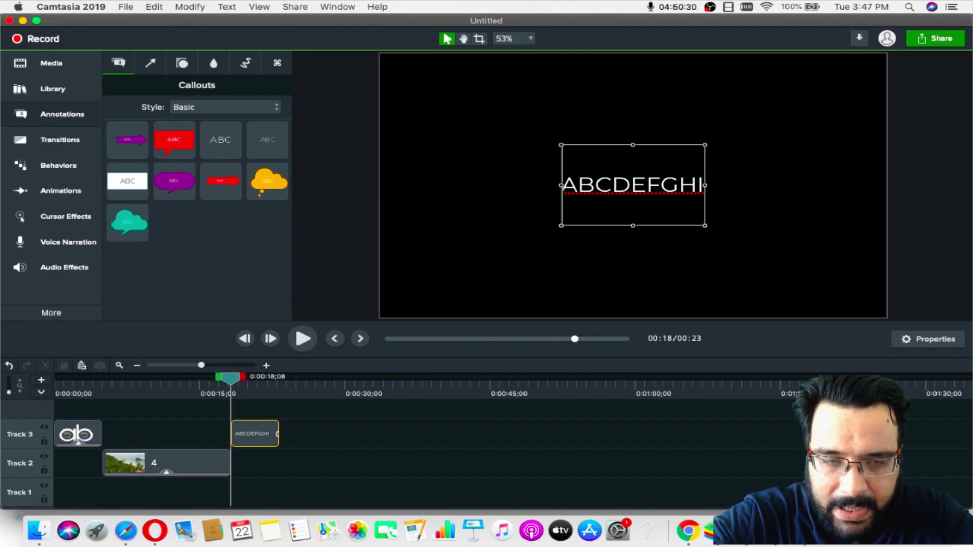
{"action": "type", "text": "JKLMNOPQ"}
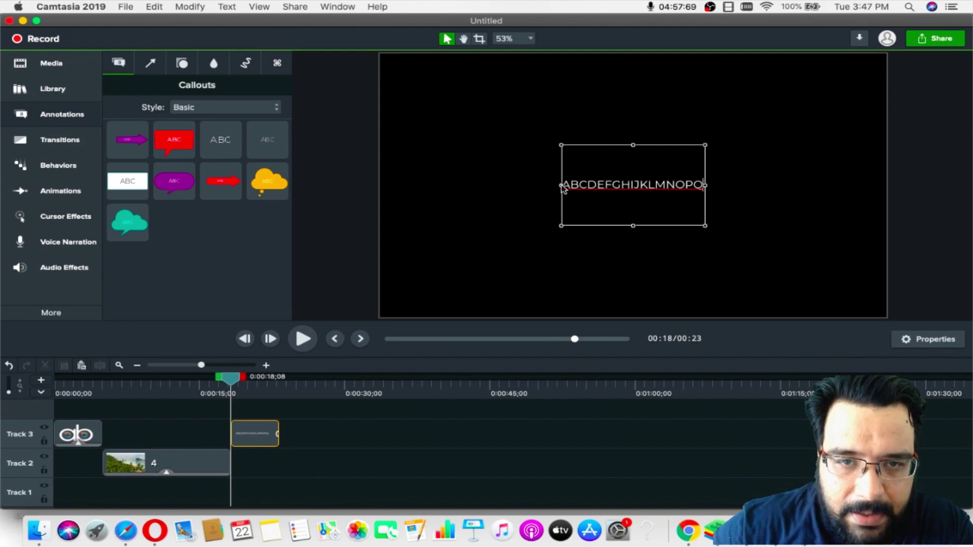
Step: Widen the text callout across most of the canvas and extend its timeline duration to about 15 seconds
{"action": "left_click_drag", "start_coordinate": [562, 186], "coordinate": [401, 169]}
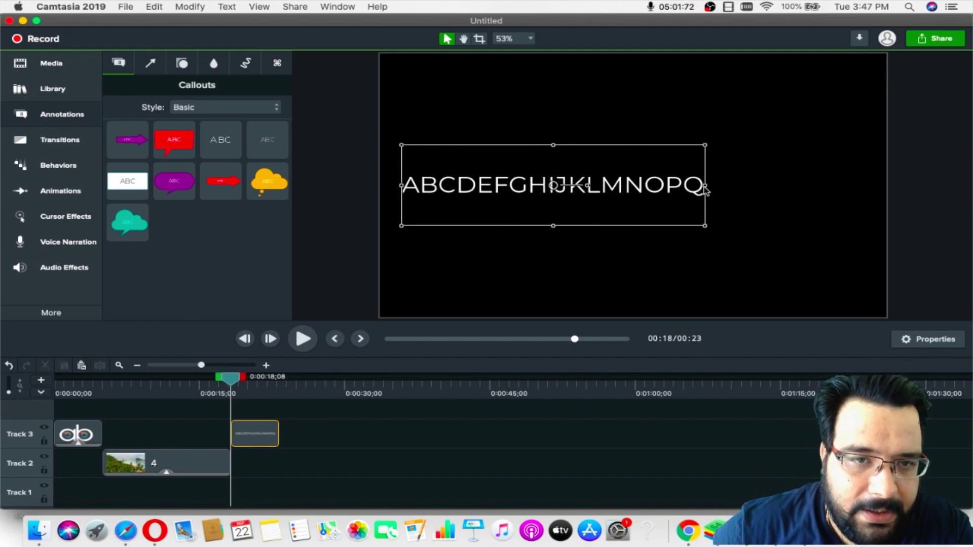
{"action": "left_click_drag", "start_coordinate": [706, 187], "coordinate": [852, 217]}
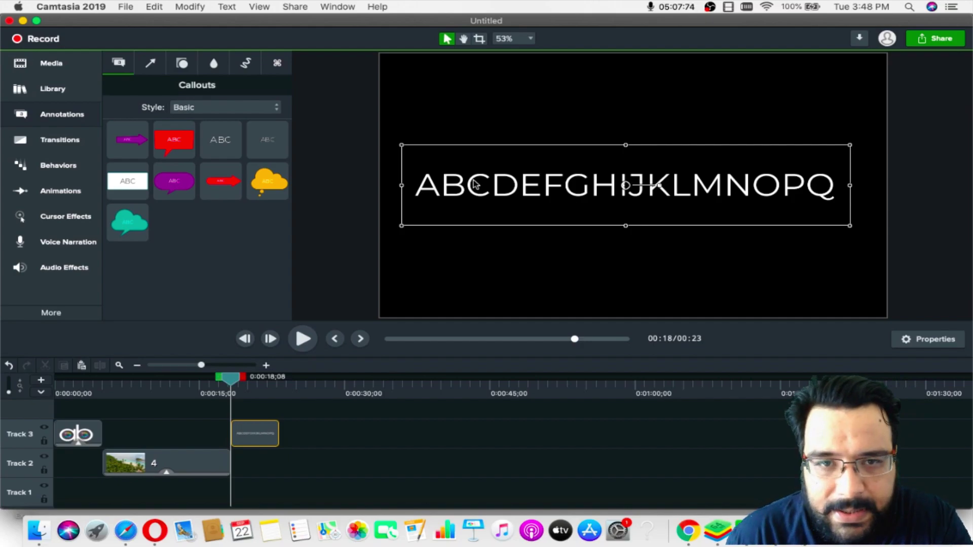
{"action": "left_click", "coordinate": [277, 430]}
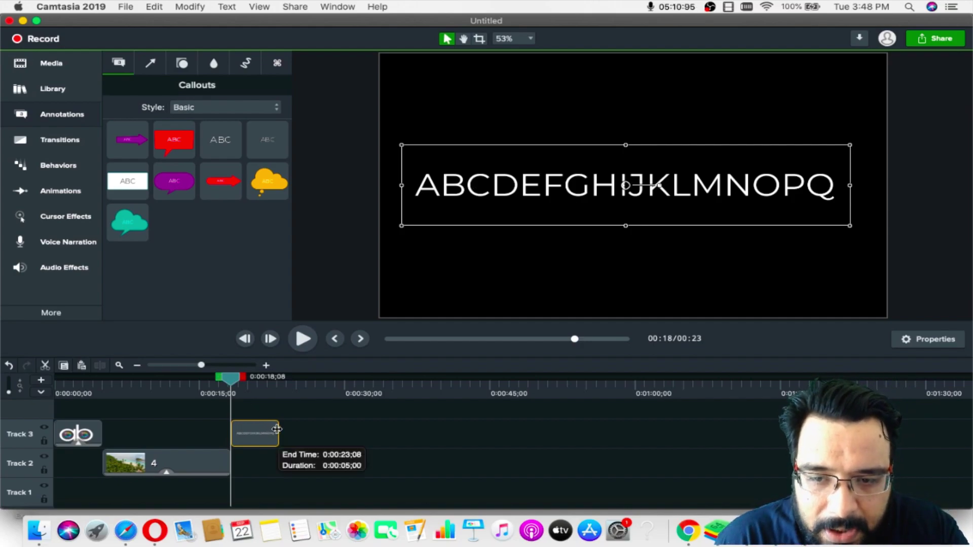
{"action": "left_click_drag", "start_coordinate": [277, 430], "coordinate": [374, 435]}
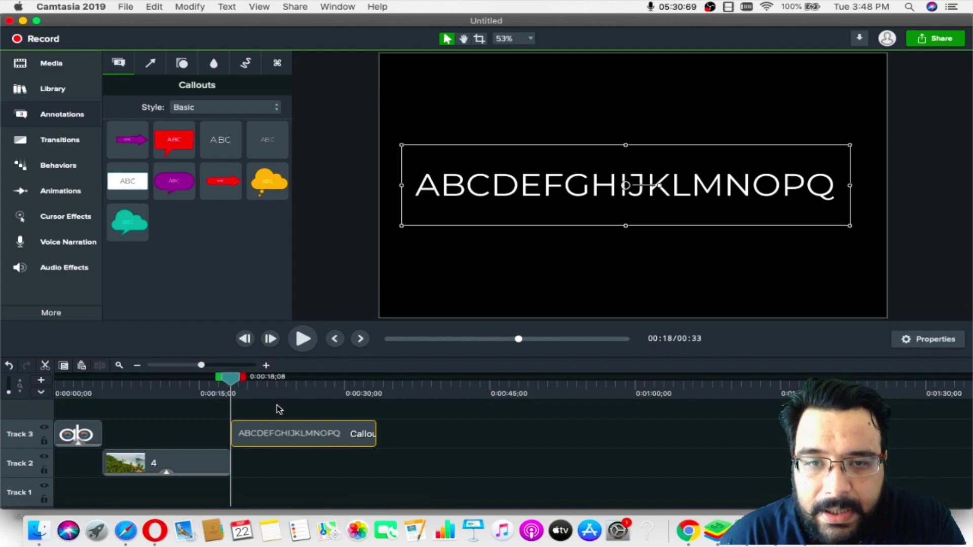
Step: Apply the Jump & Fall behavior to the text callout on Track 3
{"action": "left_click", "coordinate": [51, 162]}
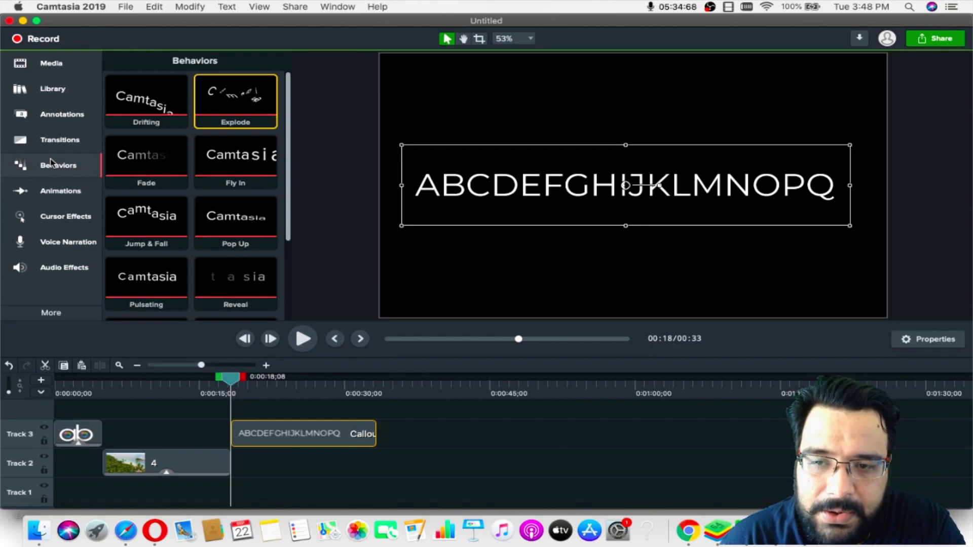
{"action": "scroll", "coordinate": [148, 236], "scroll_direction": "down", "scroll_amount": 1}
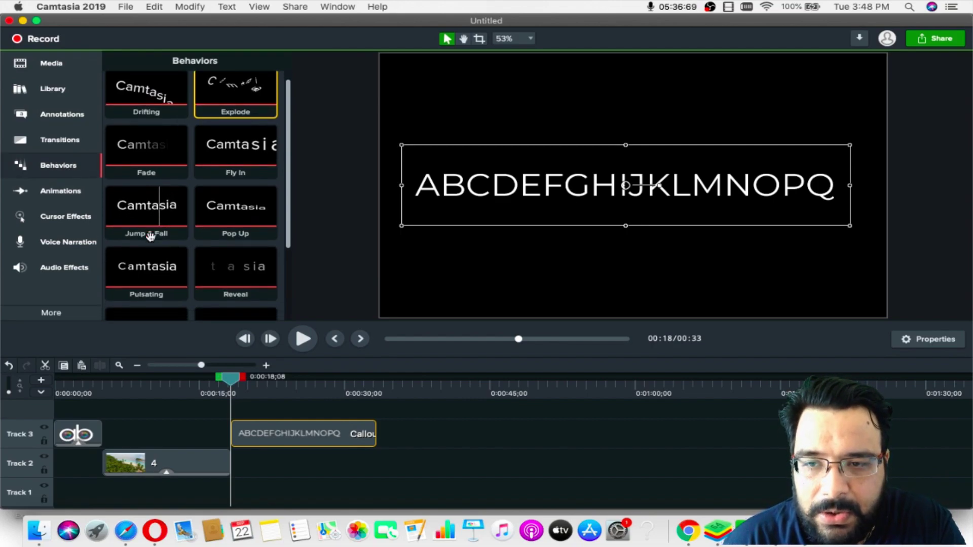
{"action": "left_click", "coordinate": [149, 209]}
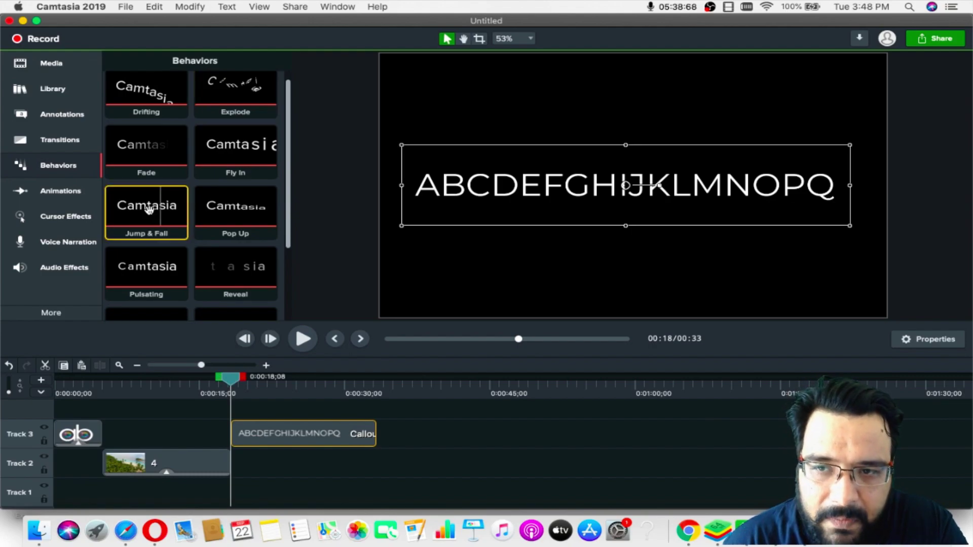
{"action": "left_click_drag", "start_coordinate": [149, 209], "coordinate": [319, 436]}
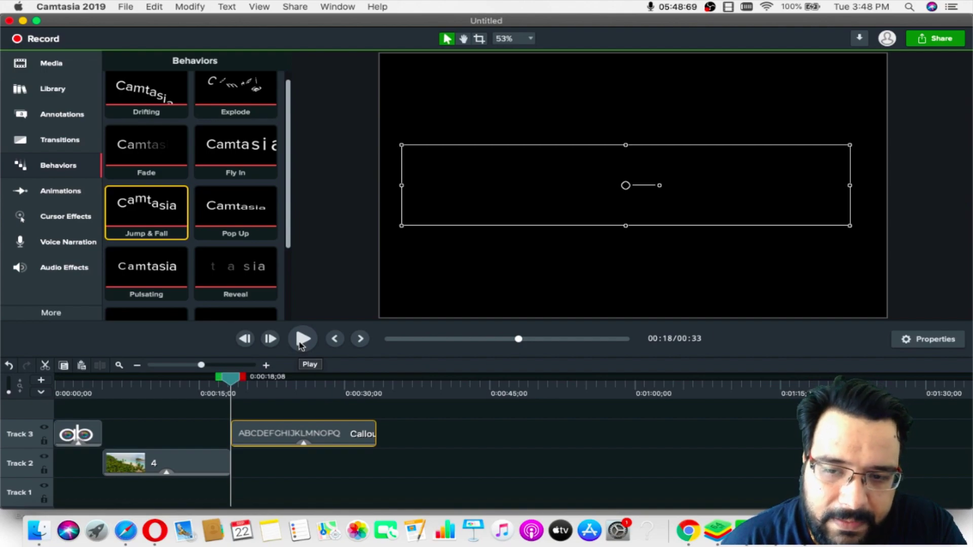
Step: Play back the text callout's animation and scrub through it to about 27 seconds
{"action": "left_click", "coordinate": [300, 346]}
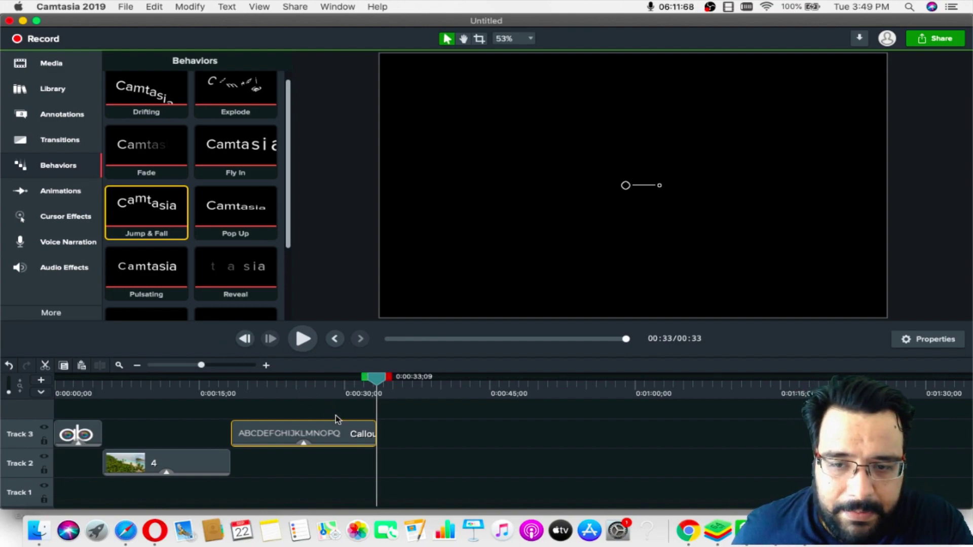
{"action": "left_click", "coordinate": [337, 432]}
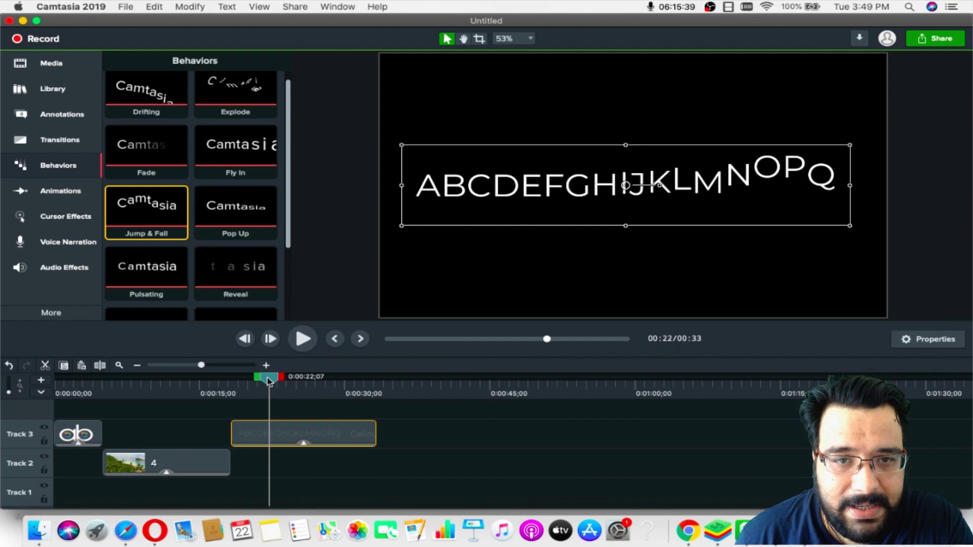
{"action": "left_click_drag", "start_coordinate": [265, 377], "coordinate": [317, 379]}
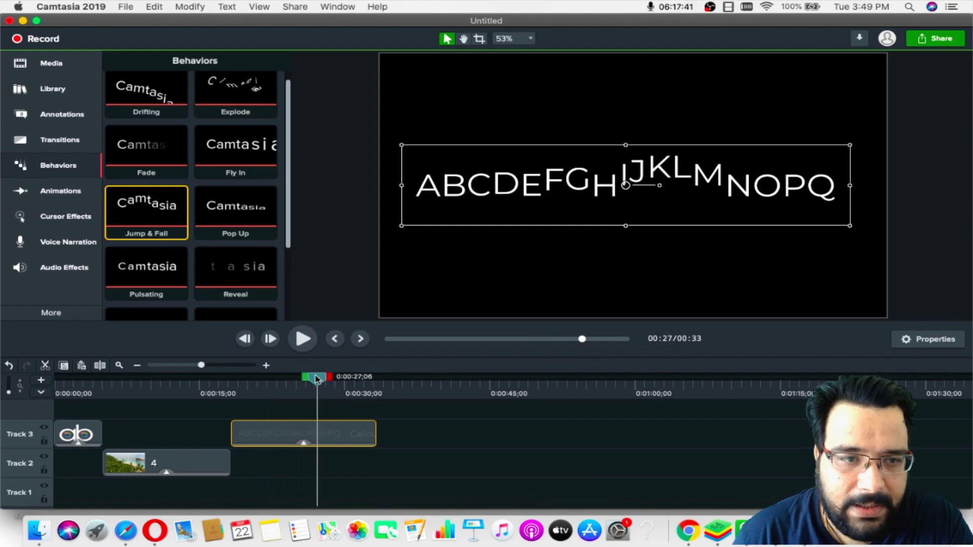
Step: Show the behavior properties of the text callout and those of video clip 4
{"action": "left_click", "coordinate": [935, 349]}
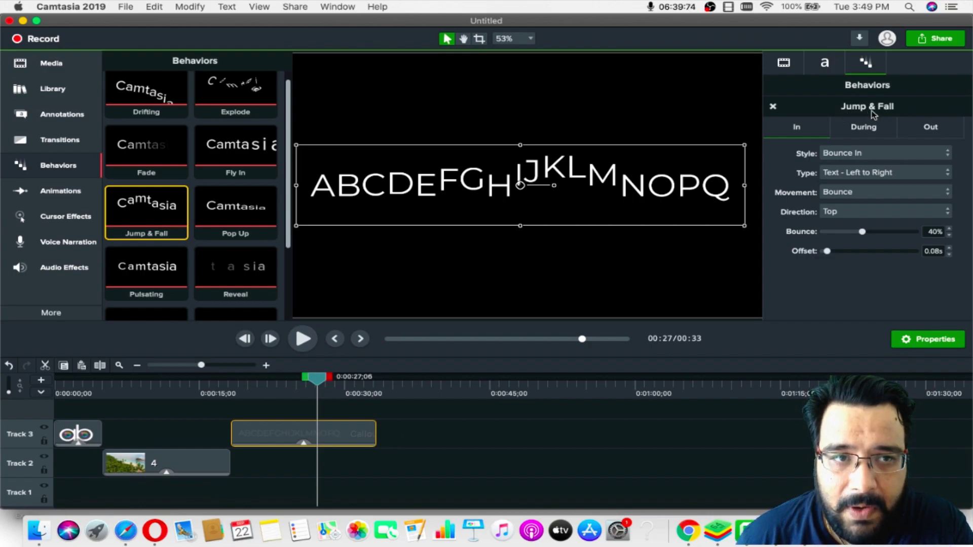
{"action": "left_click", "coordinate": [202, 464]}
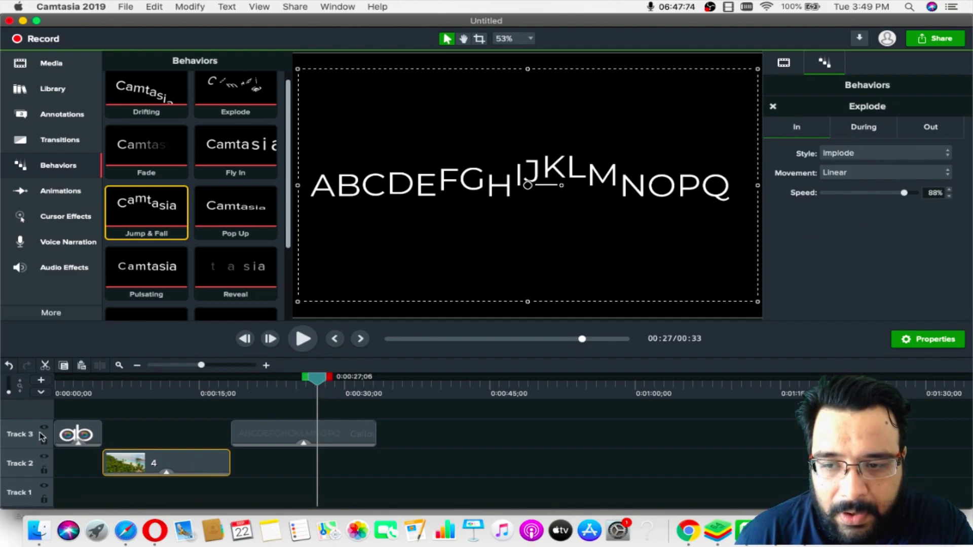
Step: Examine the behavior properties of the logo image, and the text callout's Jump & Fall settings for the In, During and Out phases
{"action": "left_click", "coordinate": [68, 434]}
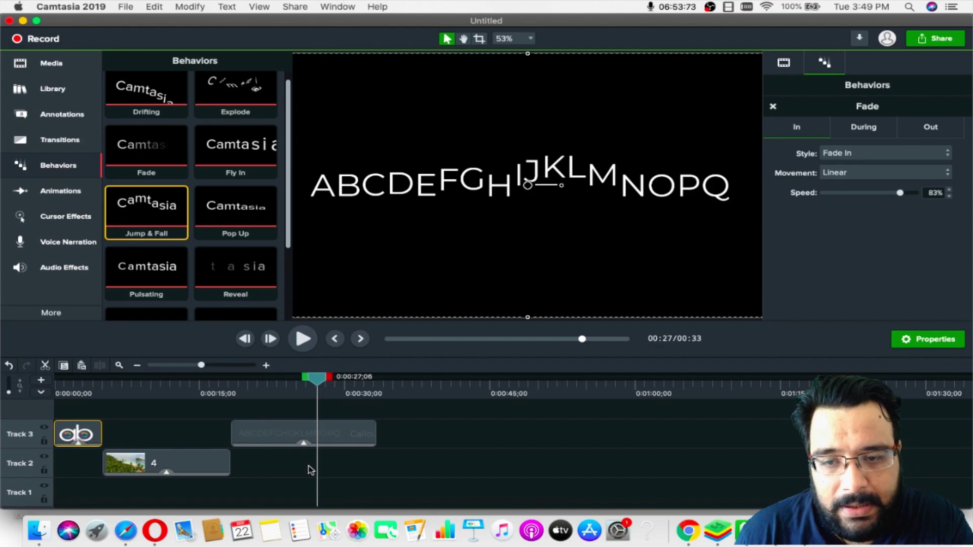
{"action": "left_click", "coordinate": [308, 435]}
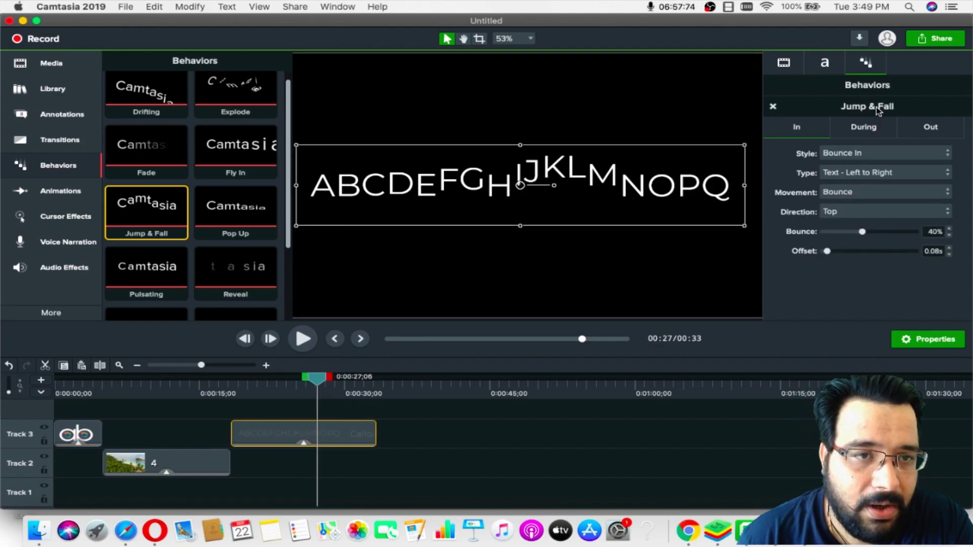
{"action": "left_click", "coordinate": [817, 132]}
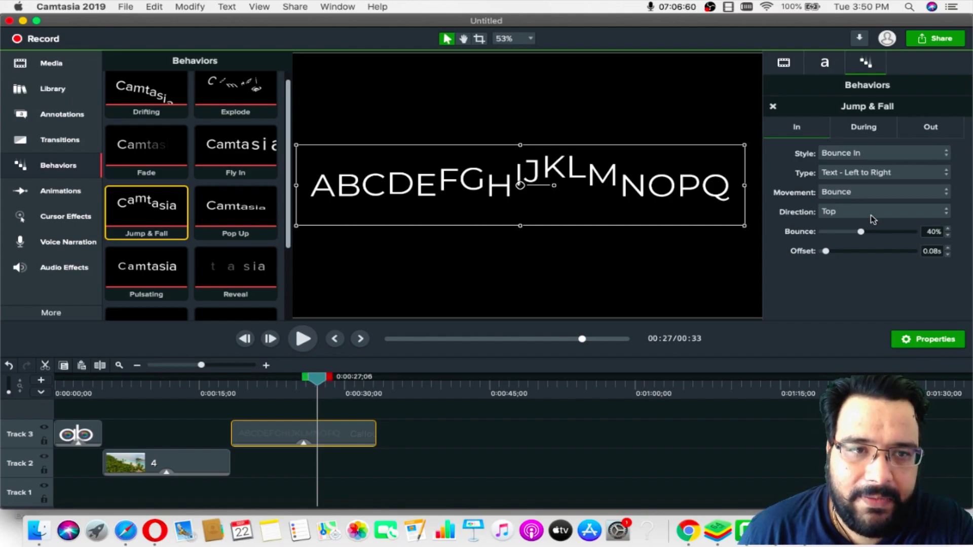
{"action": "left_click", "coordinate": [866, 127]}
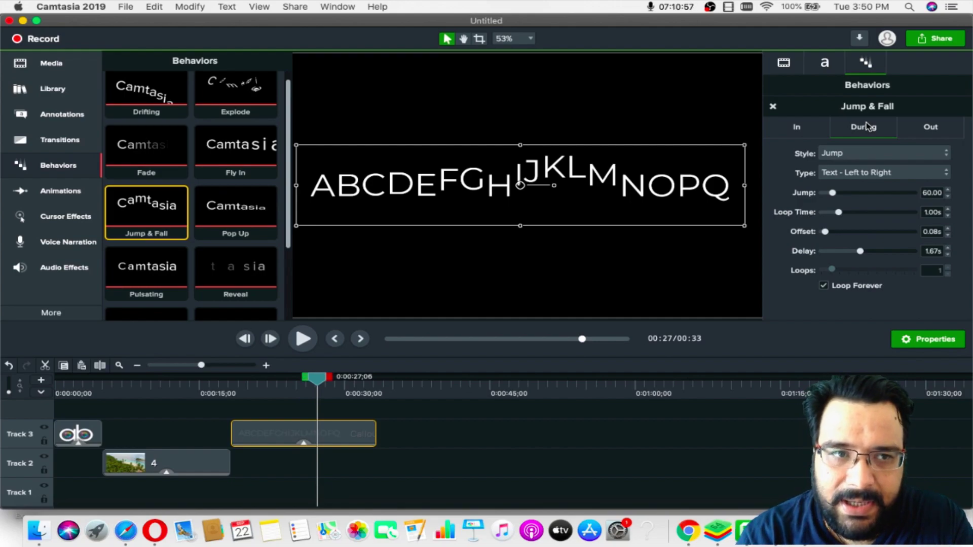
{"action": "left_click", "coordinate": [930, 129]}
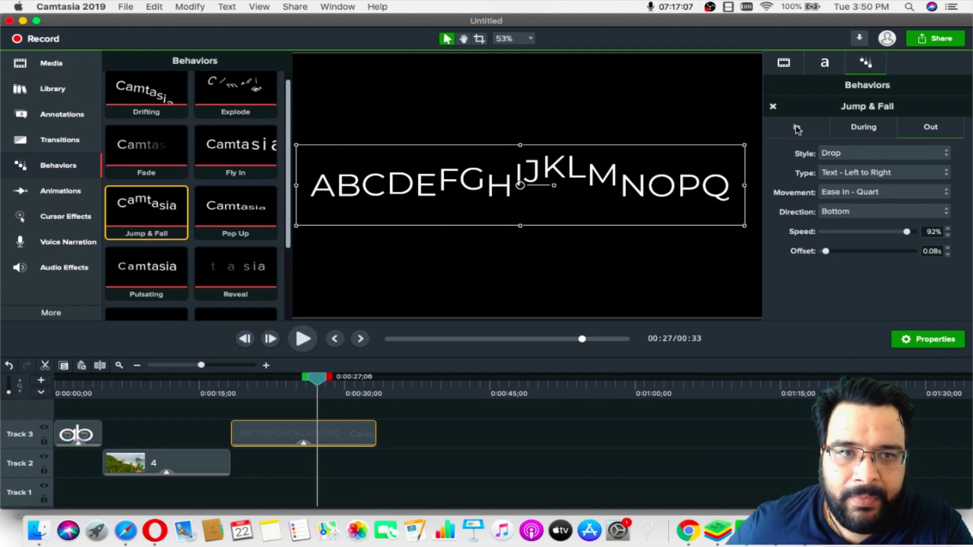
Step: Set the callout's In phase to Drifting style with Smooth movement, Right direction and 65% speed
{"action": "left_click", "coordinate": [797, 128]}
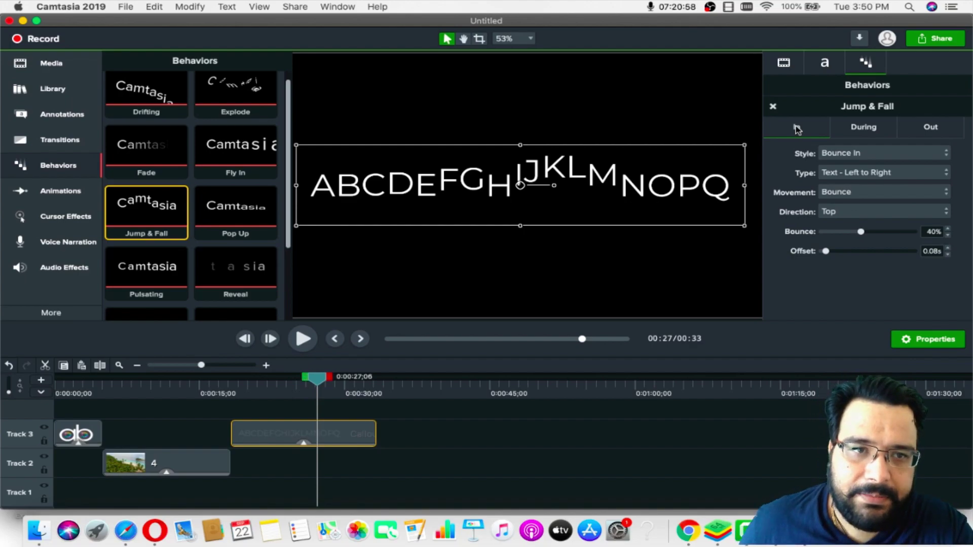
{"action": "left_click", "coordinate": [906, 153]}
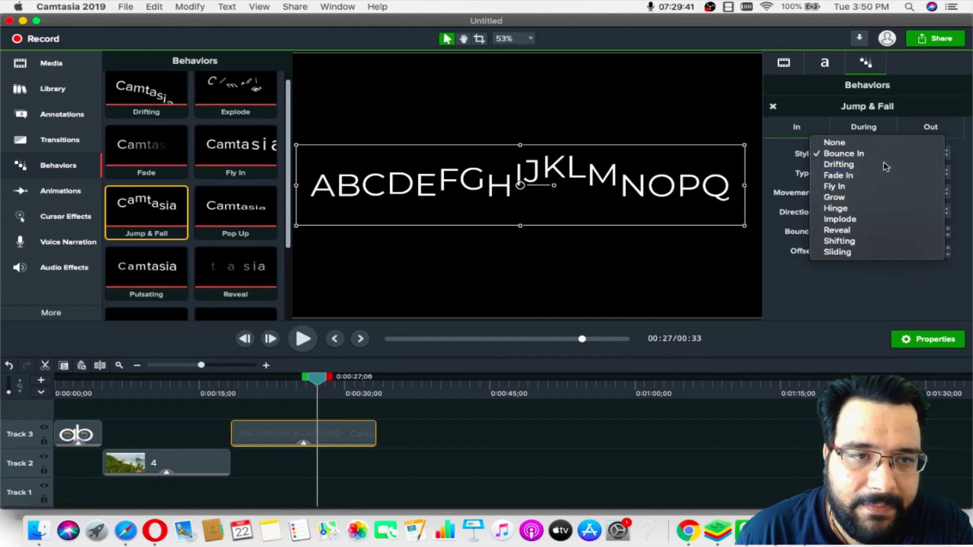
{"action": "left_click", "coordinate": [884, 164]}
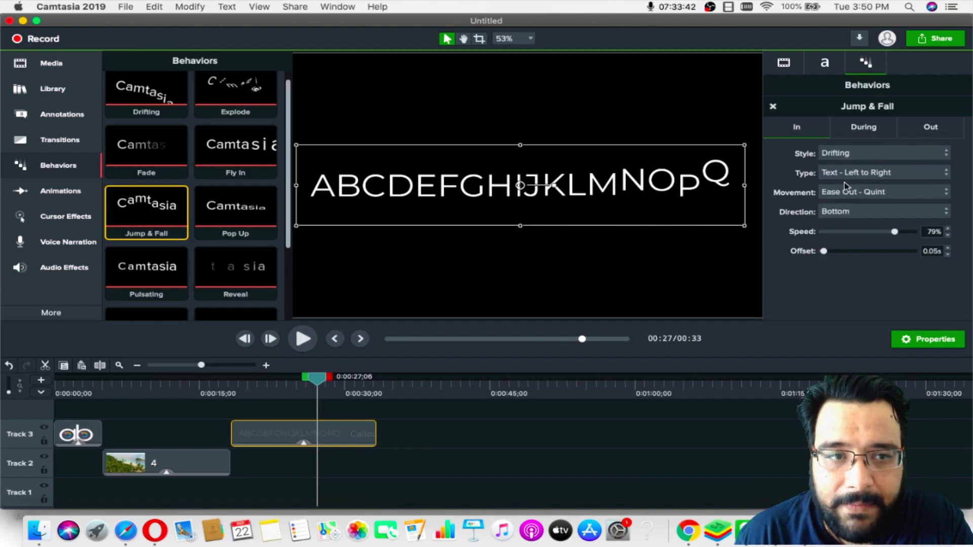
{"action": "left_click", "coordinate": [887, 195]}
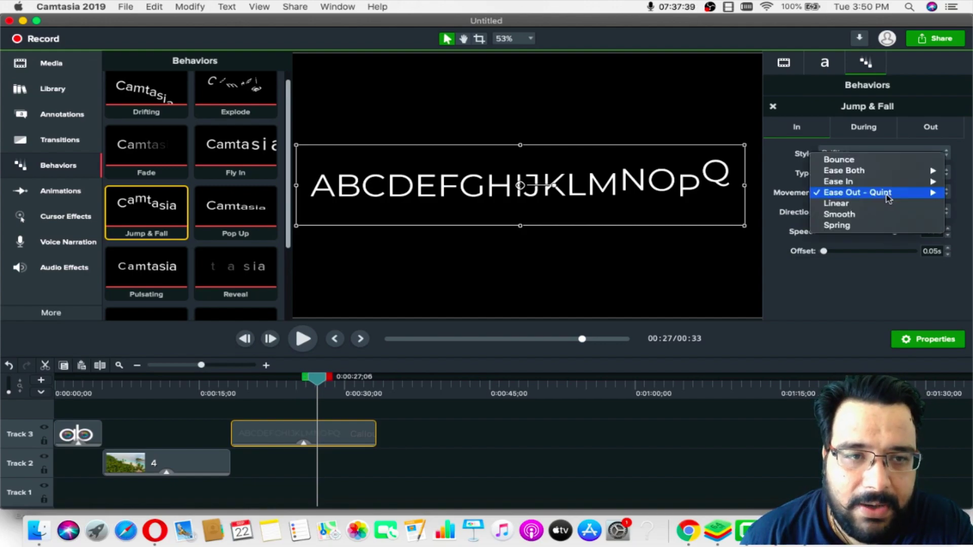
{"action": "left_click", "coordinate": [870, 215]}
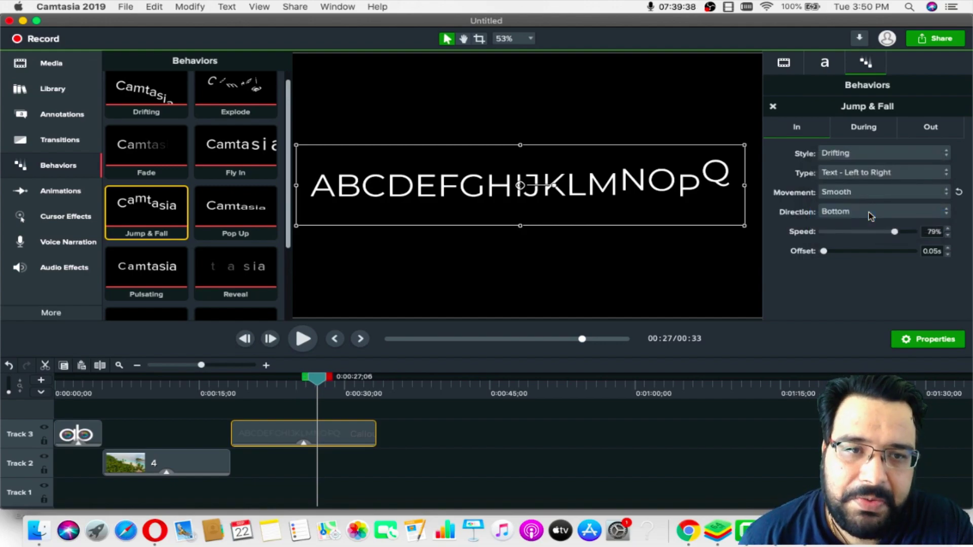
{"action": "left_click", "coordinate": [869, 212]}
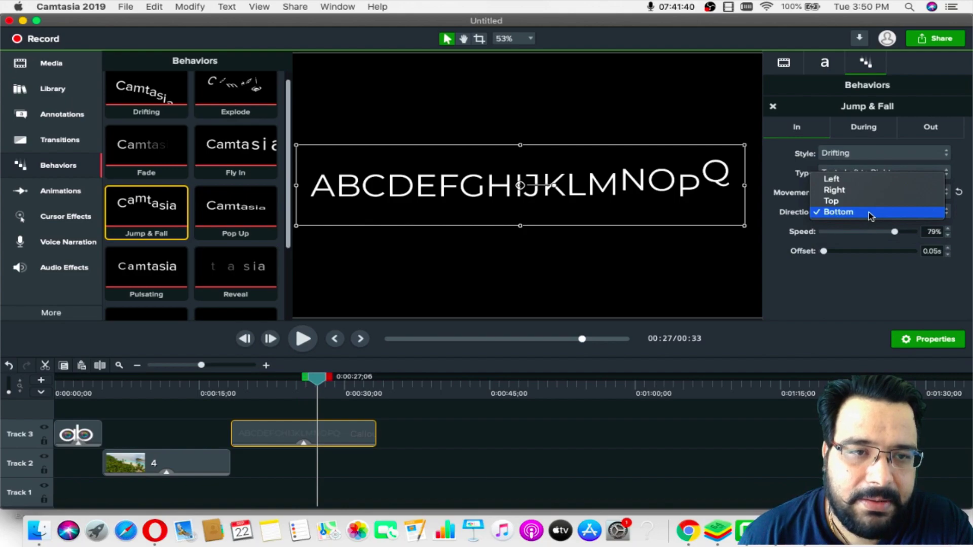
{"action": "left_click", "coordinate": [865, 192]}
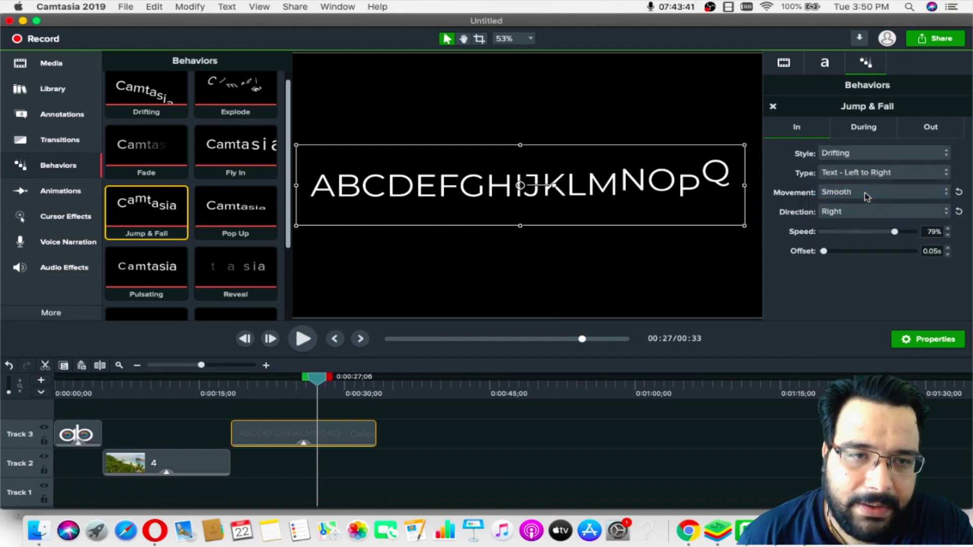
{"action": "left_click_drag", "start_coordinate": [895, 232], "coordinate": [883, 236]}
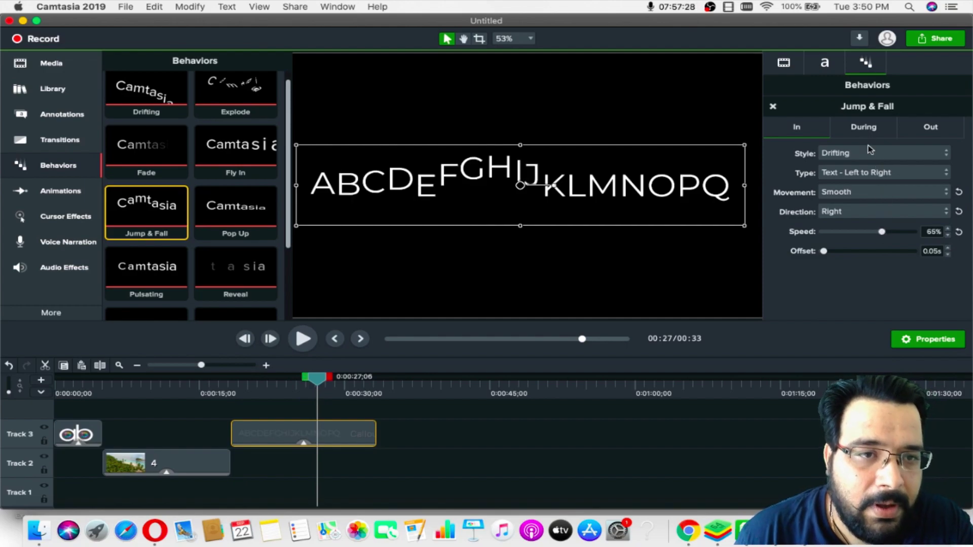
Step: For the callout's During phase, keep the Jump style and Text - Left to Right type, and set Jump to 270.10 and Loop Time to 1.20s
{"action": "left_click", "coordinate": [863, 129]}
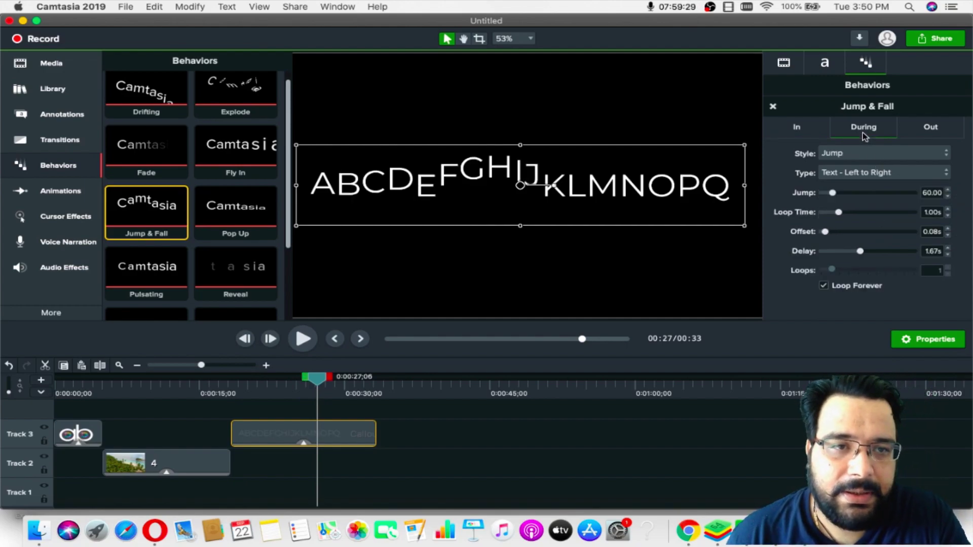
{"action": "left_click", "coordinate": [867, 158]}
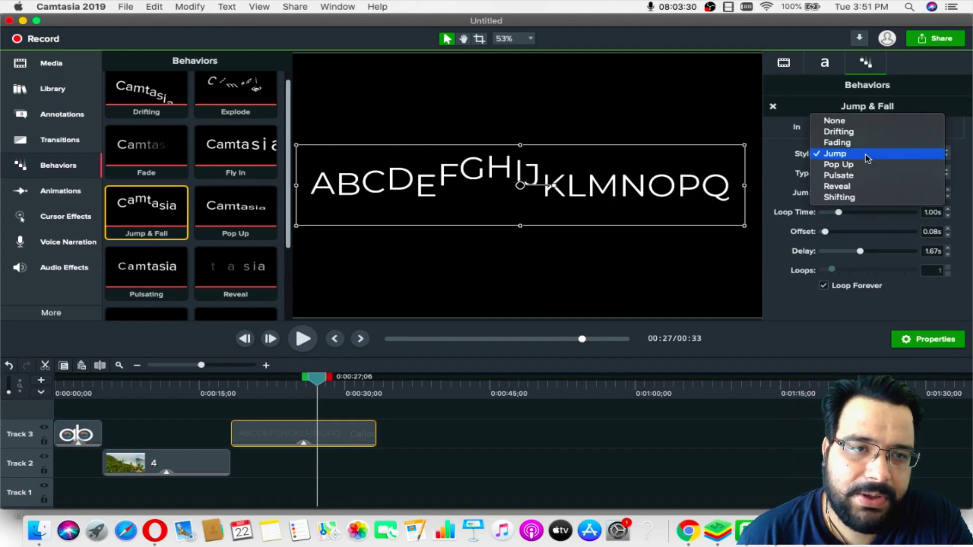
{"action": "left_click", "coordinate": [867, 159]}
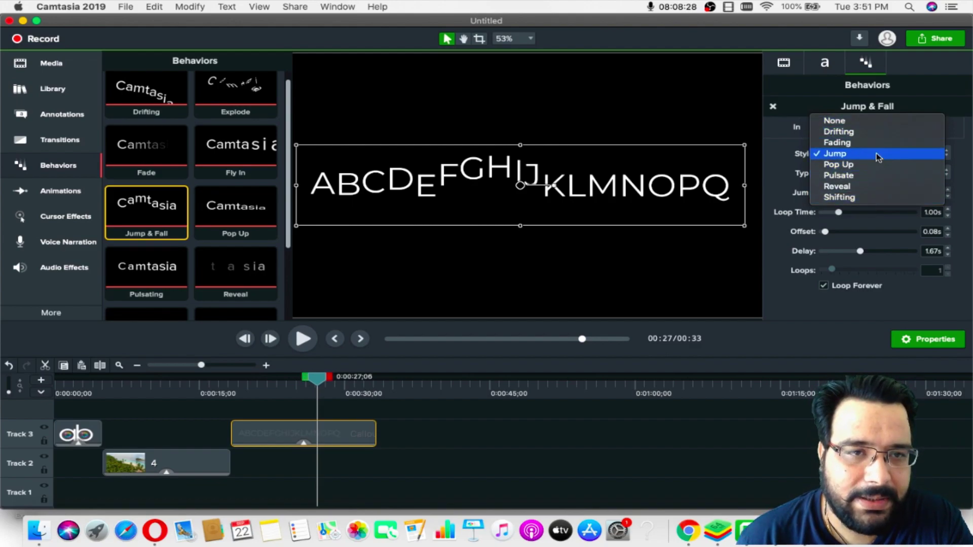
{"action": "left_click", "coordinate": [878, 155]}
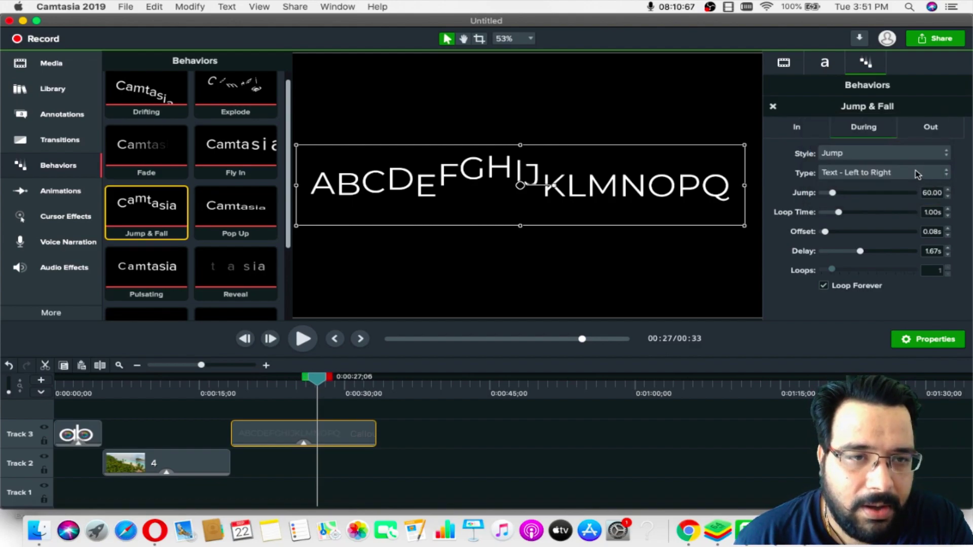
{"action": "left_click", "coordinate": [836, 179]}
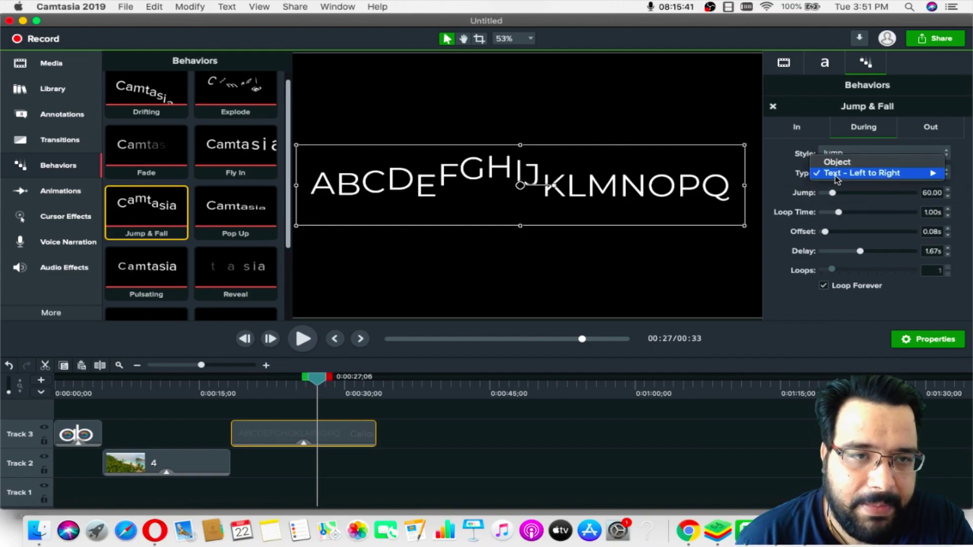
{"action": "left_click", "coordinate": [835, 179]}
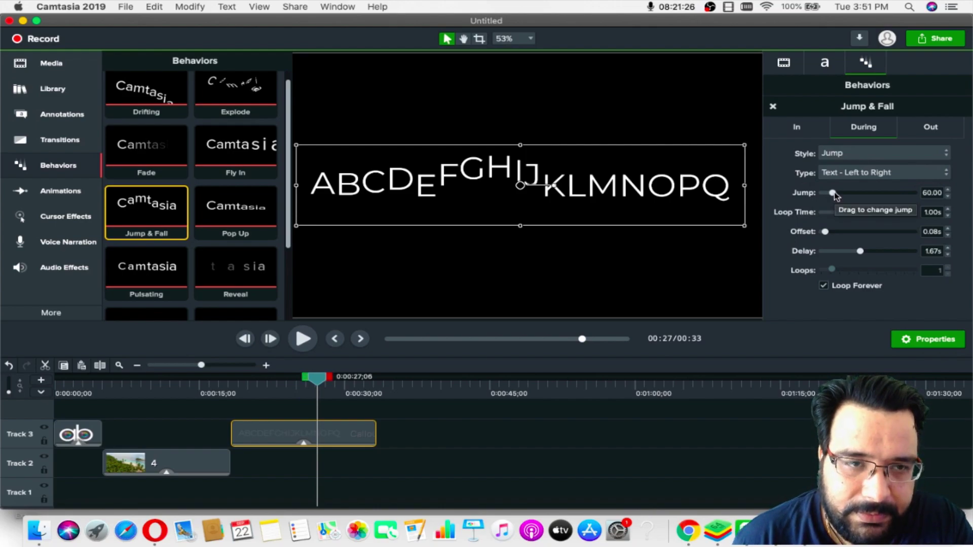
{"action": "left_click_drag", "start_coordinate": [833, 194], "coordinate": [873, 191]}
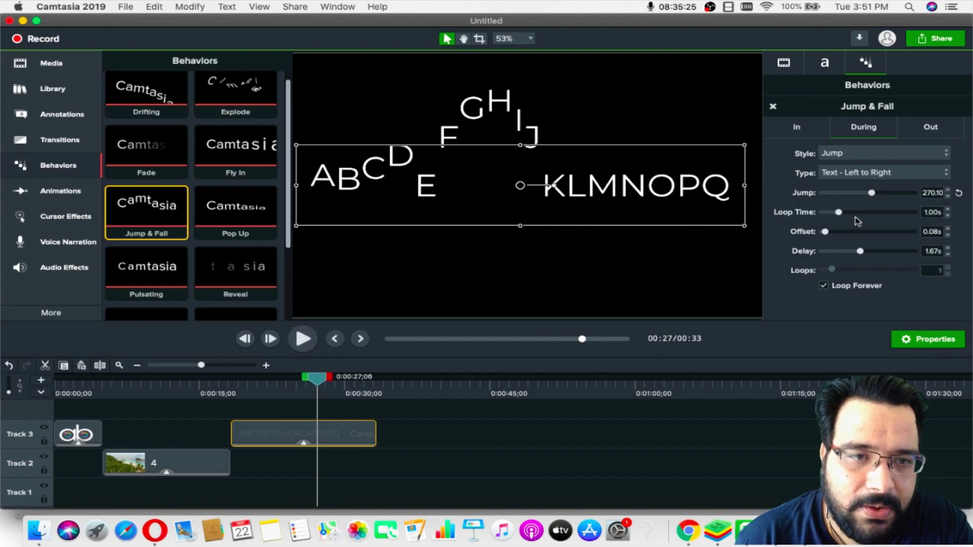
{"action": "left_click_drag", "start_coordinate": [840, 215], "coordinate": [841, 215]}
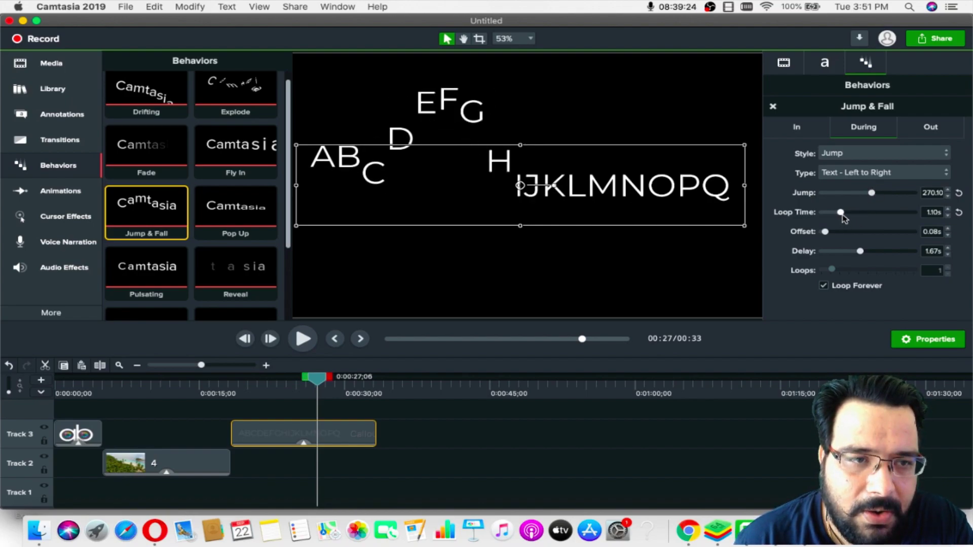
{"action": "left_click_drag", "start_coordinate": [841, 215], "coordinate": [844, 218]}
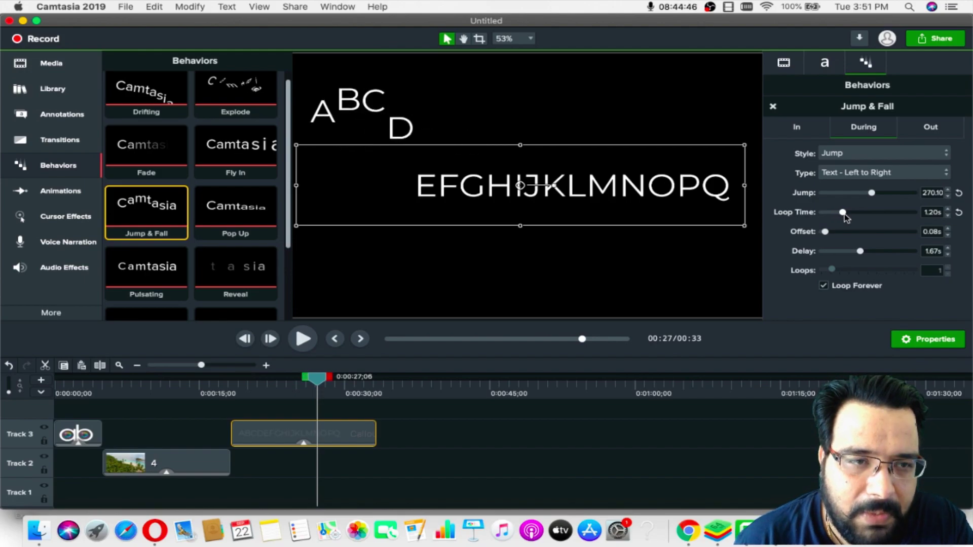
Step: Set the callout's Out phase to Shrink style with Ease Out - Back movement and 80% speed
{"action": "left_click", "coordinate": [927, 133]}
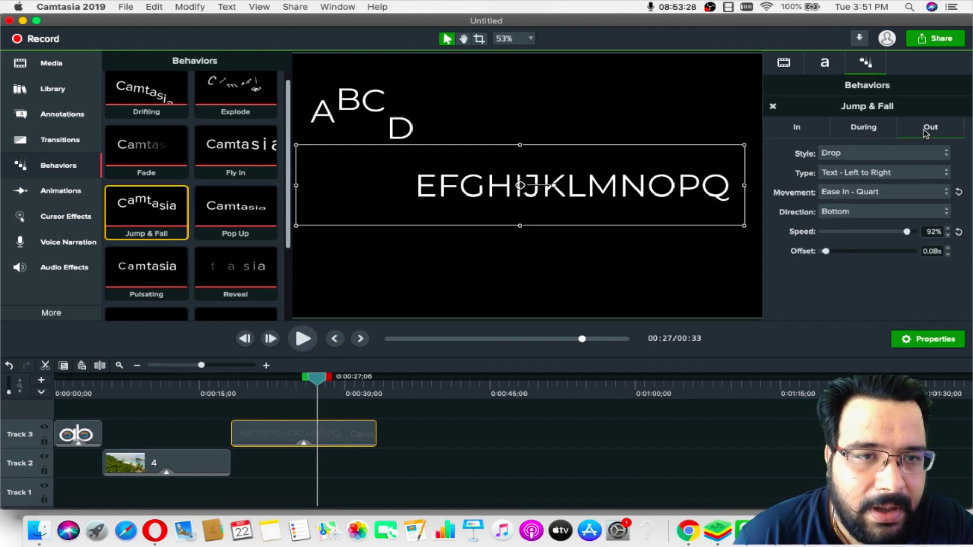
{"action": "left_click", "coordinate": [885, 154]}
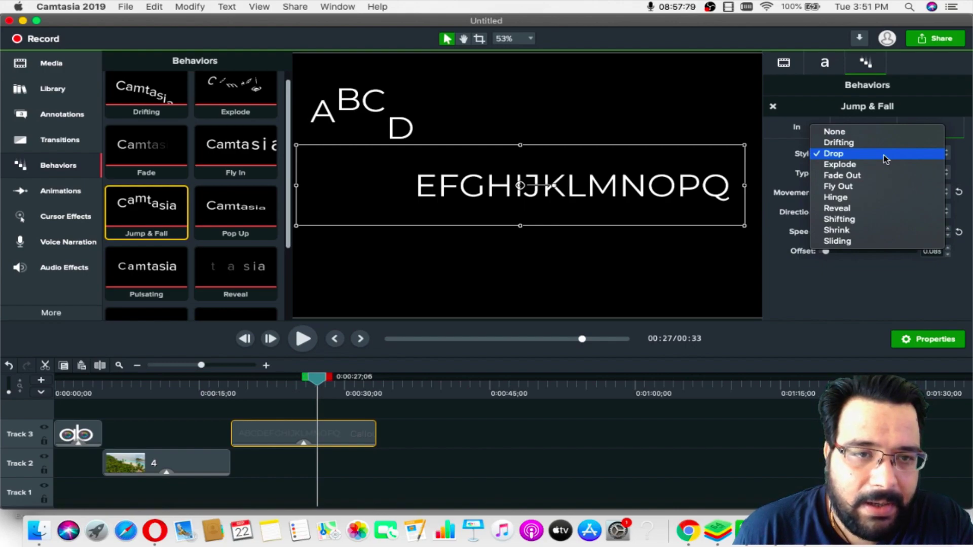
{"action": "left_click", "coordinate": [874, 232]}
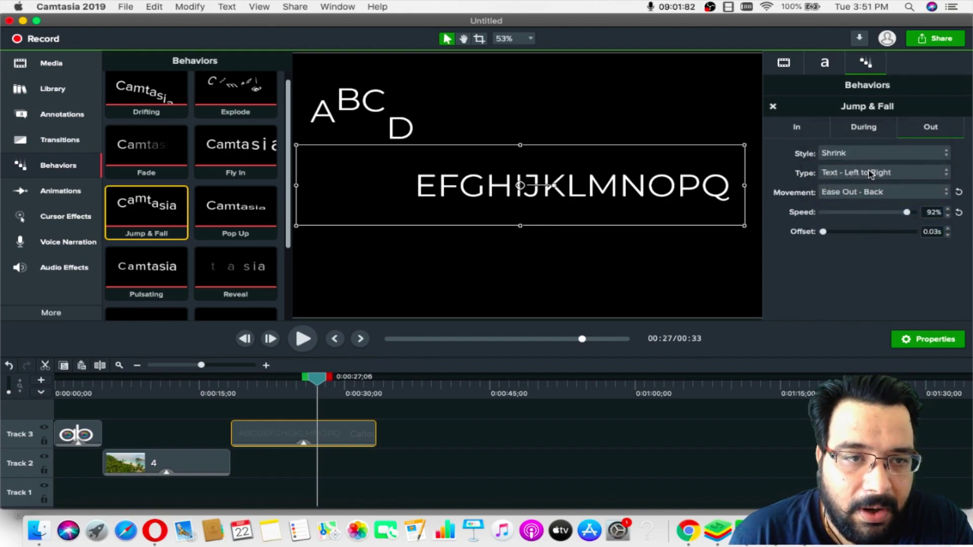
{"action": "left_click", "coordinate": [870, 194]}
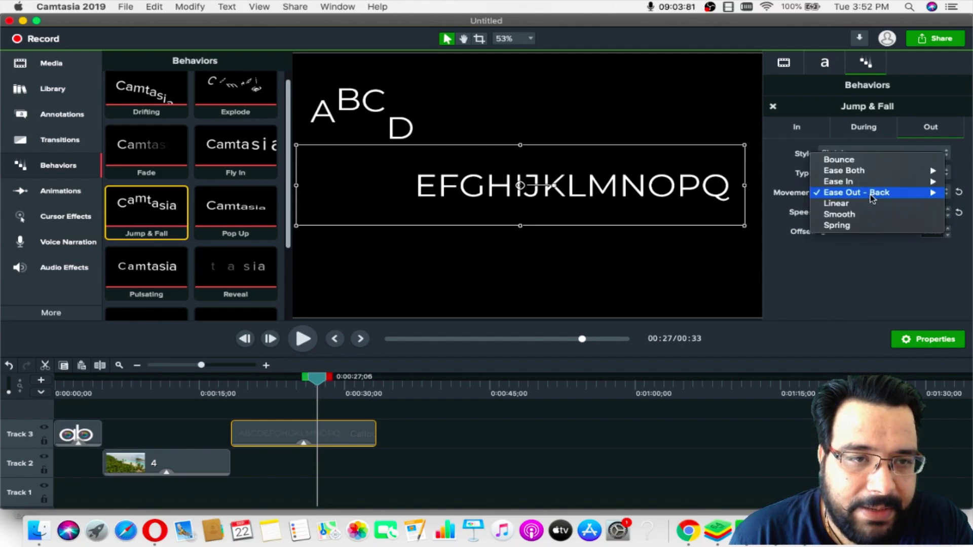
{"action": "mouse_move", "coordinate": [870, 193]}
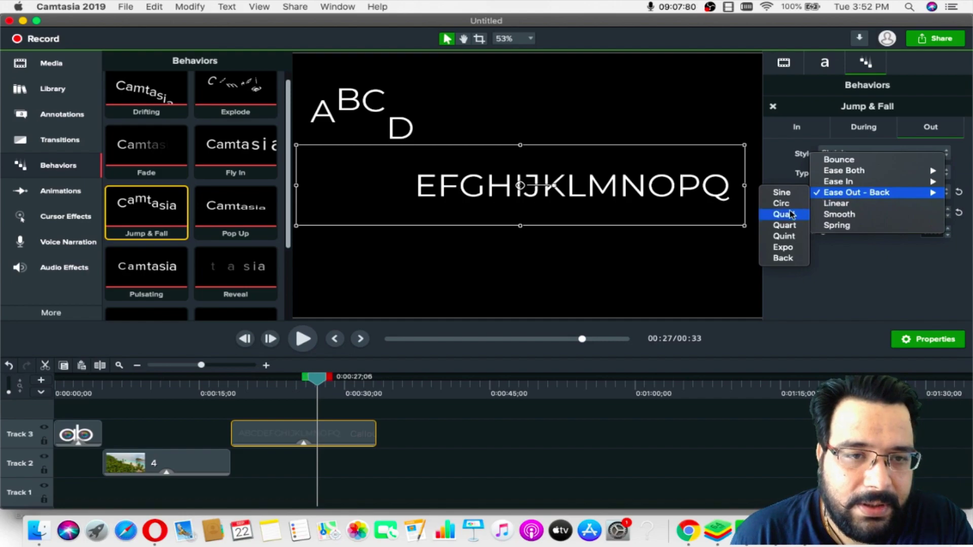
{"action": "left_click", "coordinate": [790, 261]}
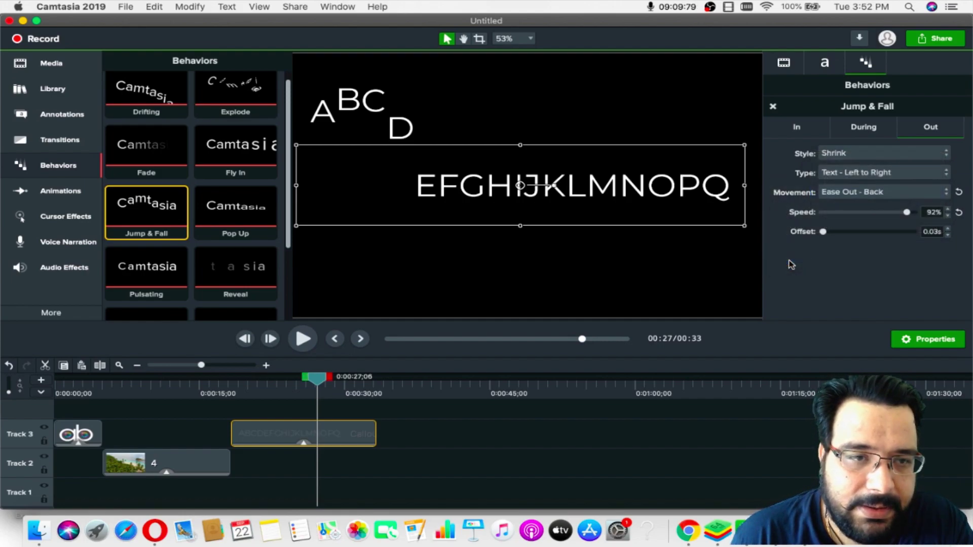
{"action": "left_click_drag", "start_coordinate": [907, 213], "coordinate": [896, 216]}
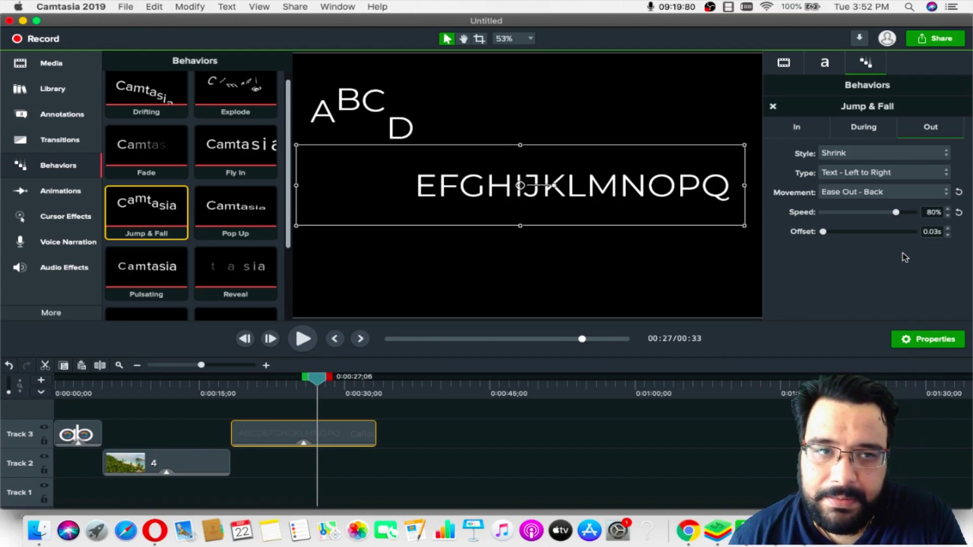
Step: Hide the properties and play the text callout's animation from 18 seconds to the end of the timeline
{"action": "left_click", "coordinate": [934, 342]}
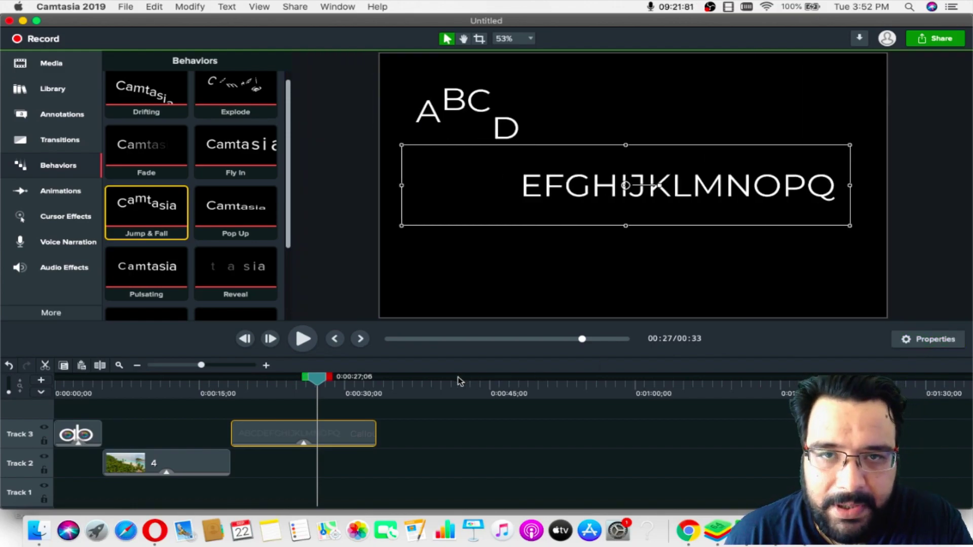
{"action": "left_click_drag", "start_coordinate": [317, 384], "coordinate": [229, 377]}
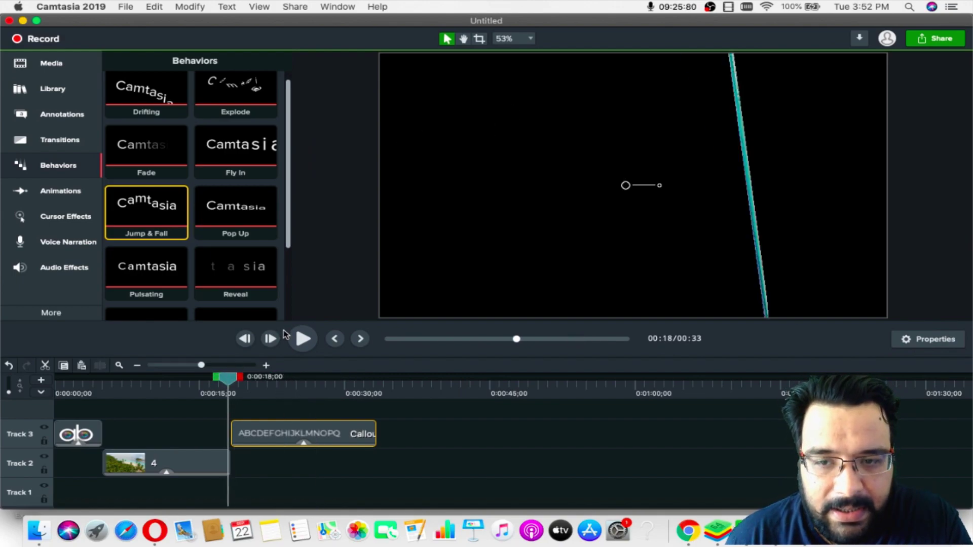
{"action": "left_click", "coordinate": [301, 338]}
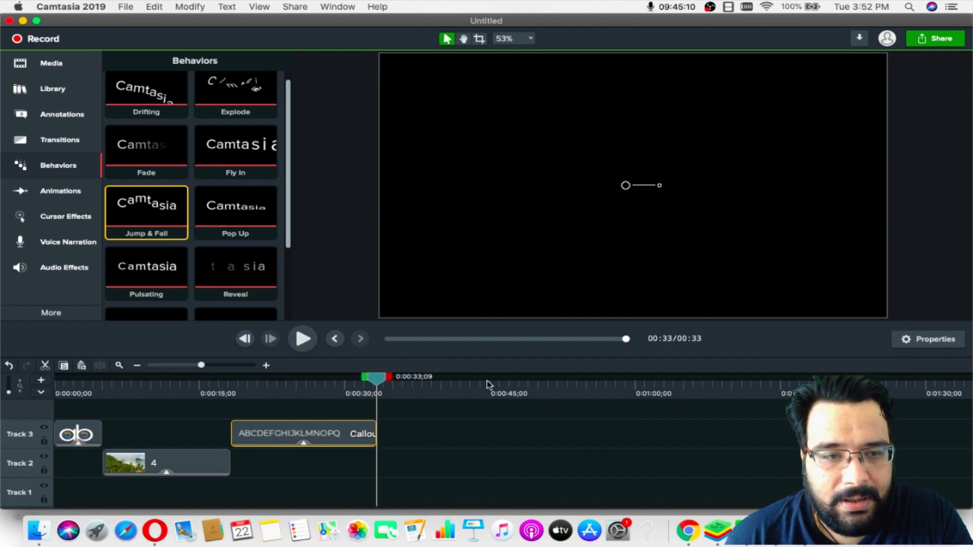
Step: Show the properties again and reset the Out phase's Movement and Speed to their defaults, Ease Out - Quint and 79%
{"action": "left_click", "coordinate": [943, 347]}
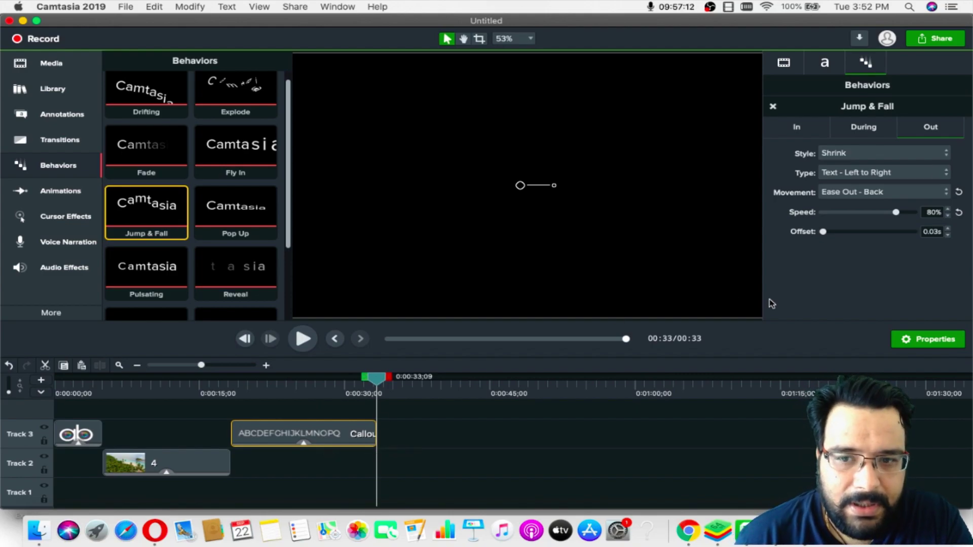
{"action": "left_click", "coordinate": [959, 192]}
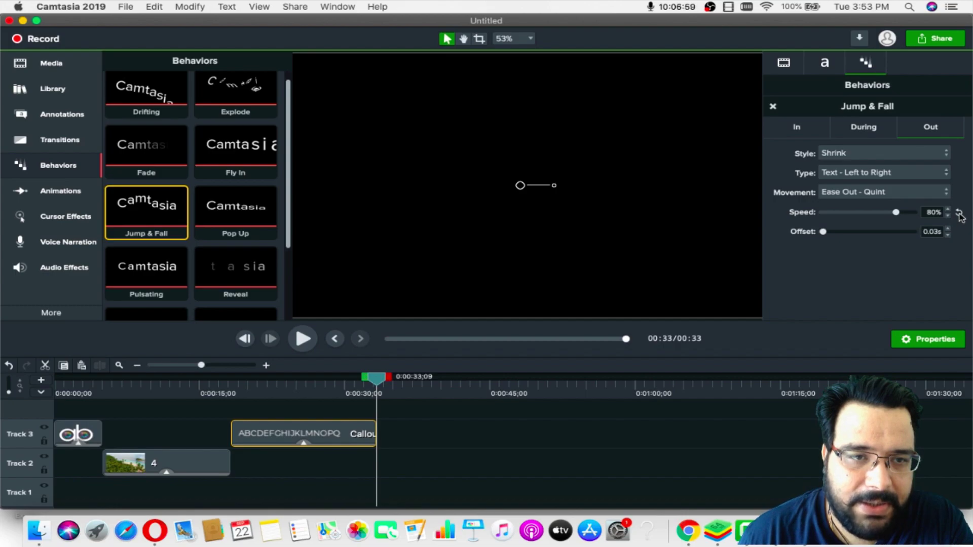
{"action": "left_click", "coordinate": [959, 214]}
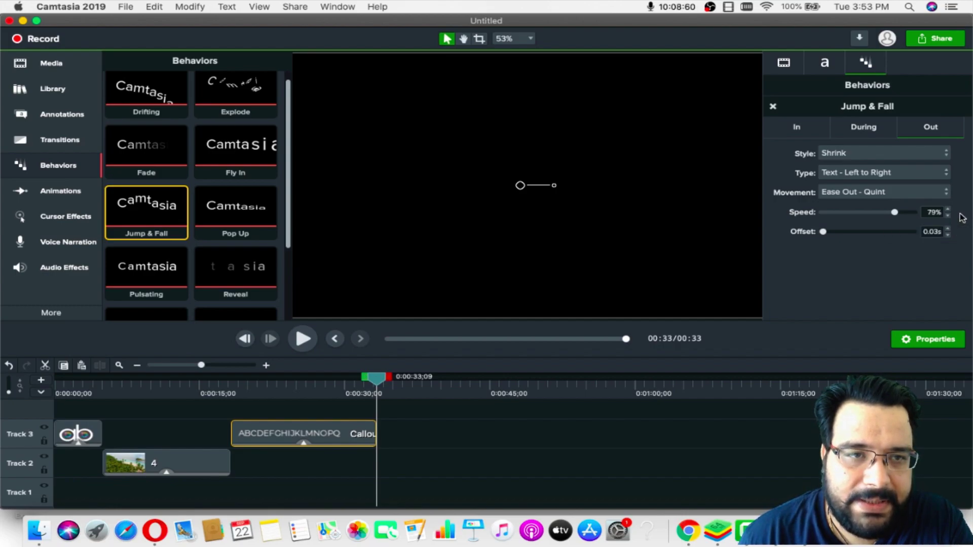
Step: View the callout's In and During settings for the Jump & Fall behavior, and hide and reshow the properties
{"action": "left_click", "coordinate": [796, 126]}
{"action": "left_click", "coordinate": [866, 128]}
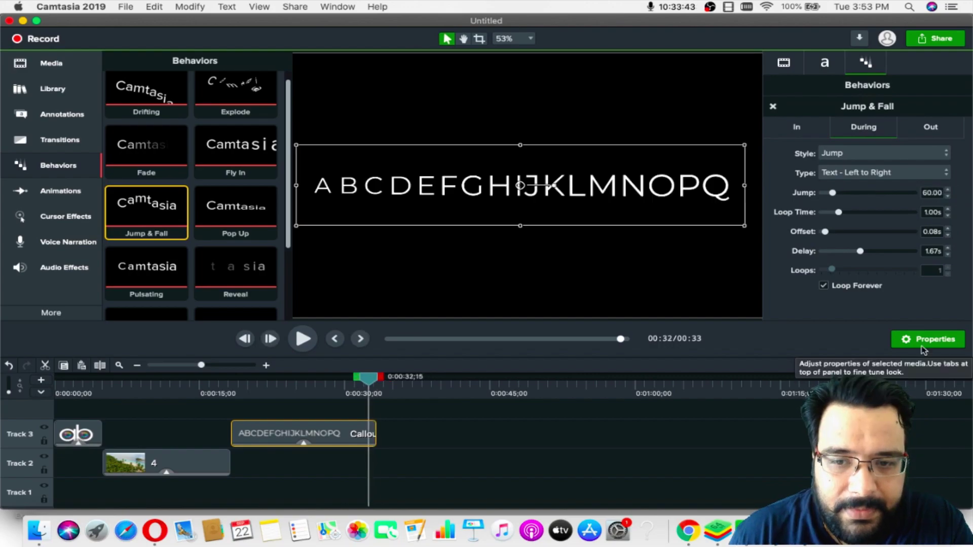
{"action": "left_click", "coordinate": [927, 339]}
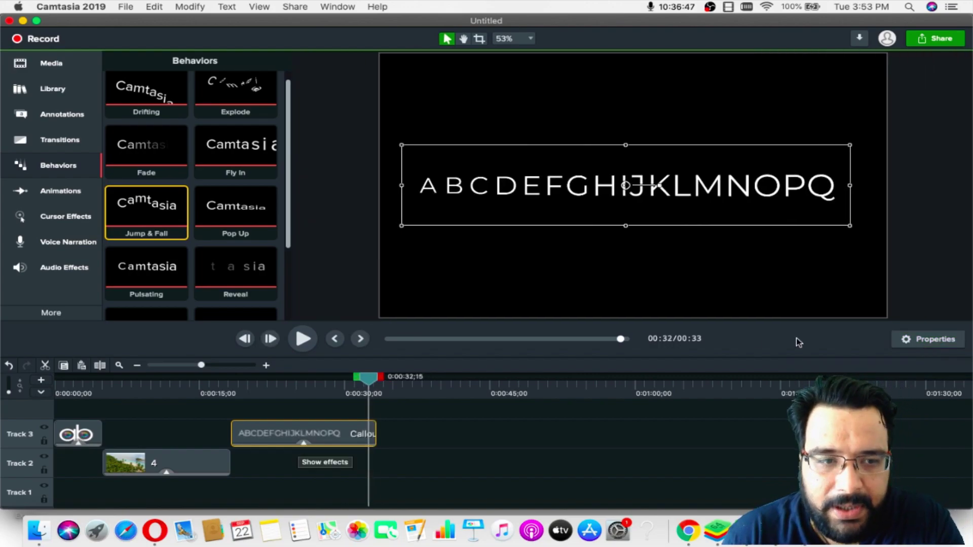
{"action": "left_click", "coordinate": [944, 340]}
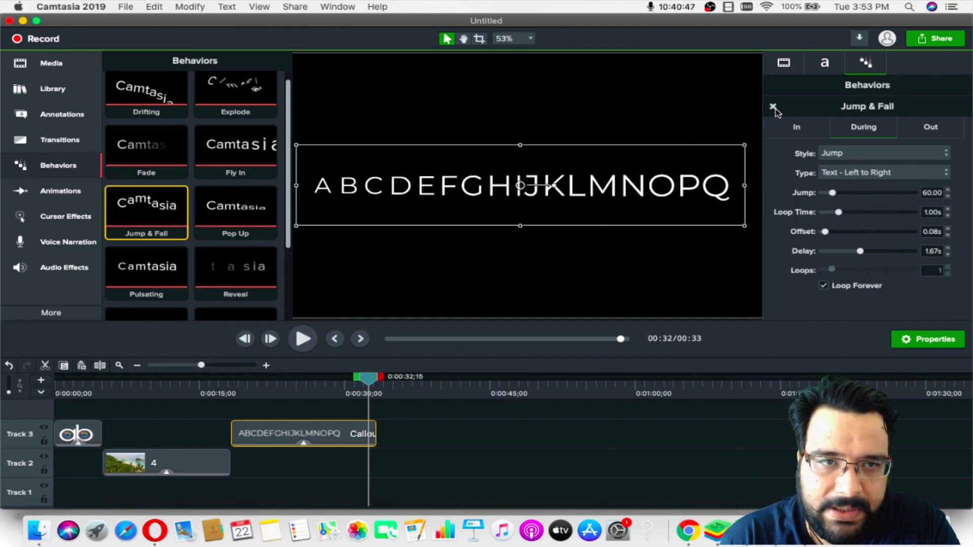
Step: Show the text callout's effects on the timeline and delete its Jump & Fall behavior
{"action": "left_click", "coordinate": [304, 443]}
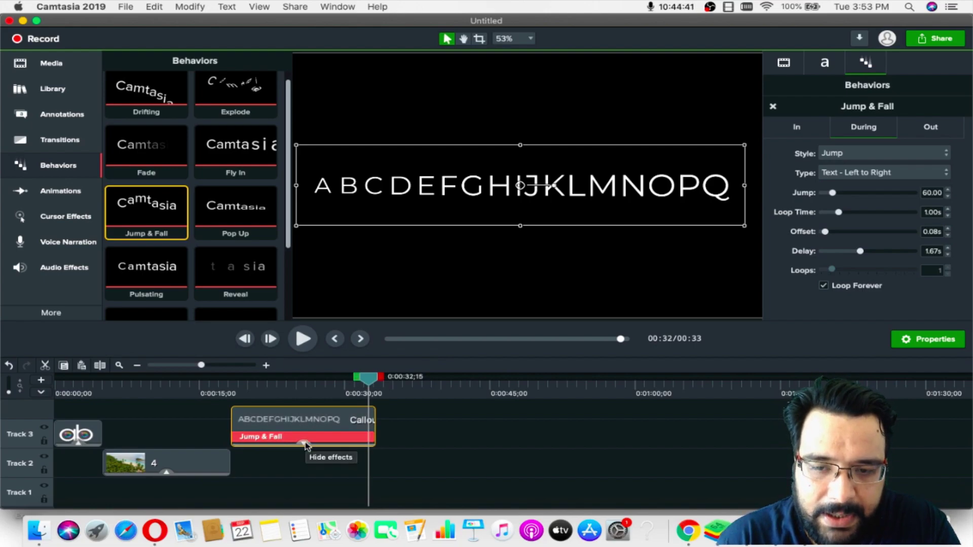
{"action": "left_click", "coordinate": [321, 437]}
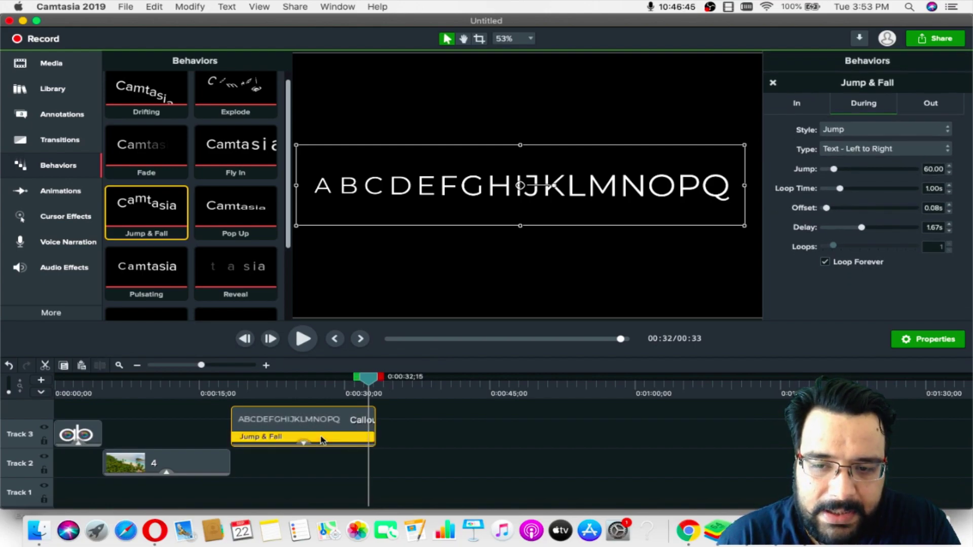
{"action": "key", "text": "Delete"}
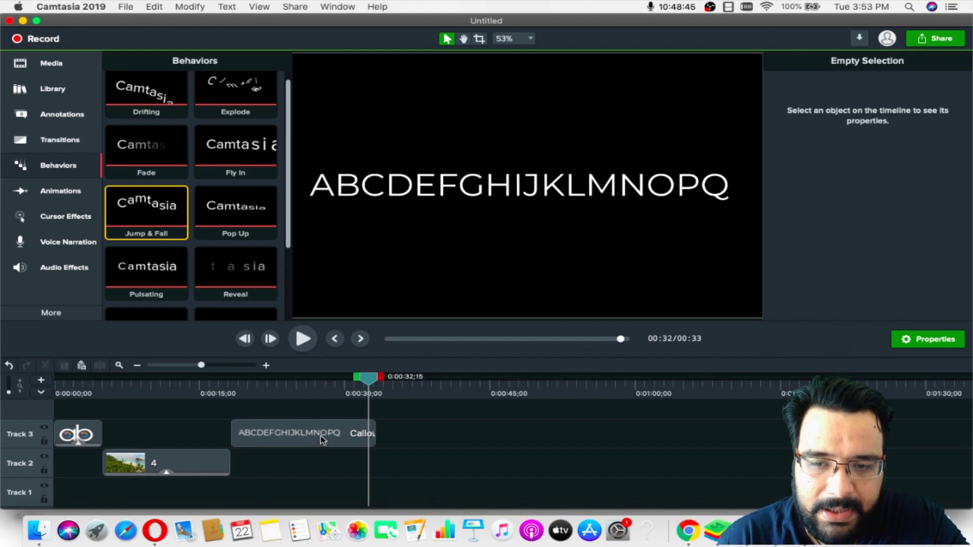